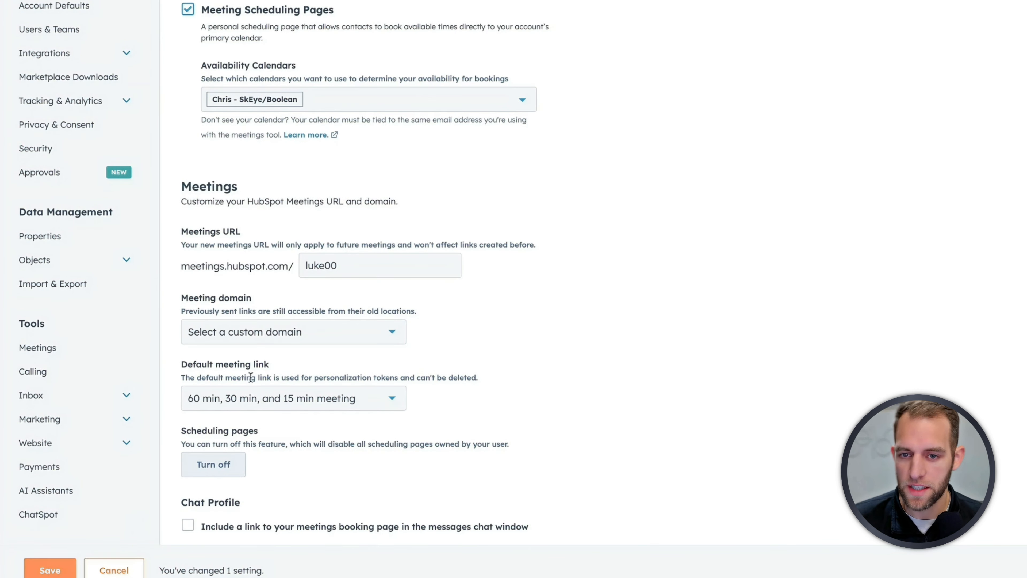
Review the default meeting link choices and save the meetings settings.
left_click(257, 403)
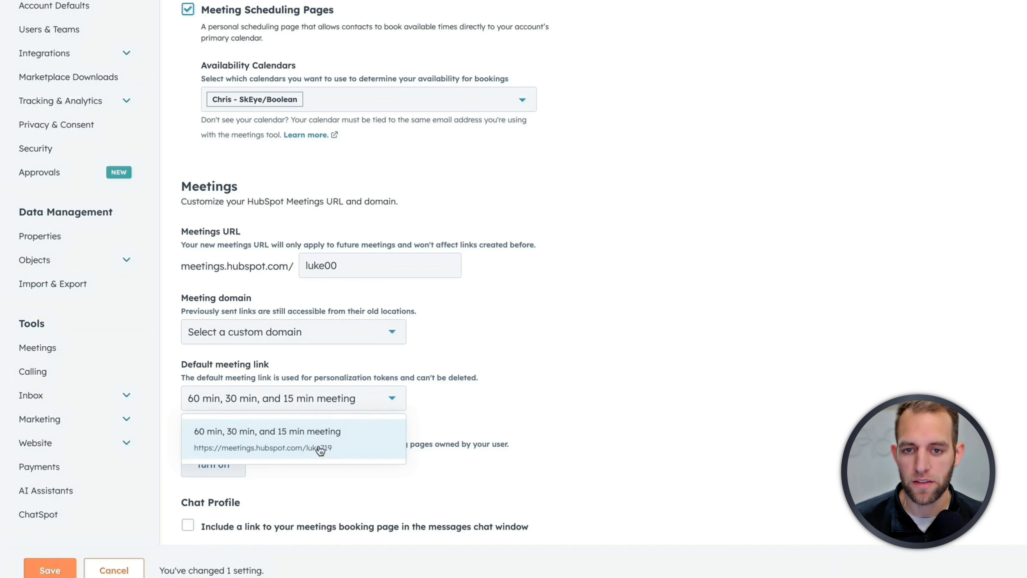
left_click(456, 417)
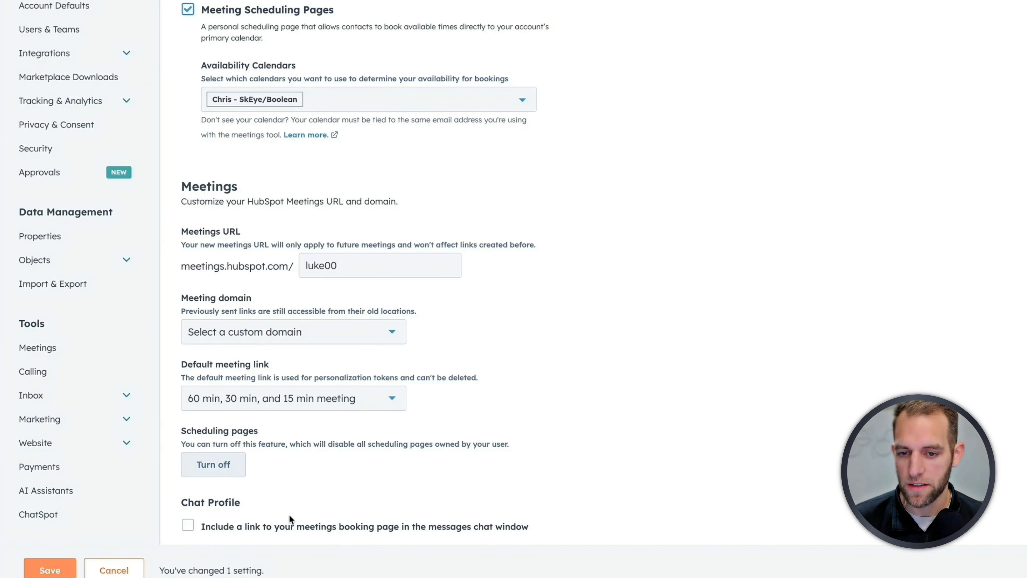
left_click(50, 572)
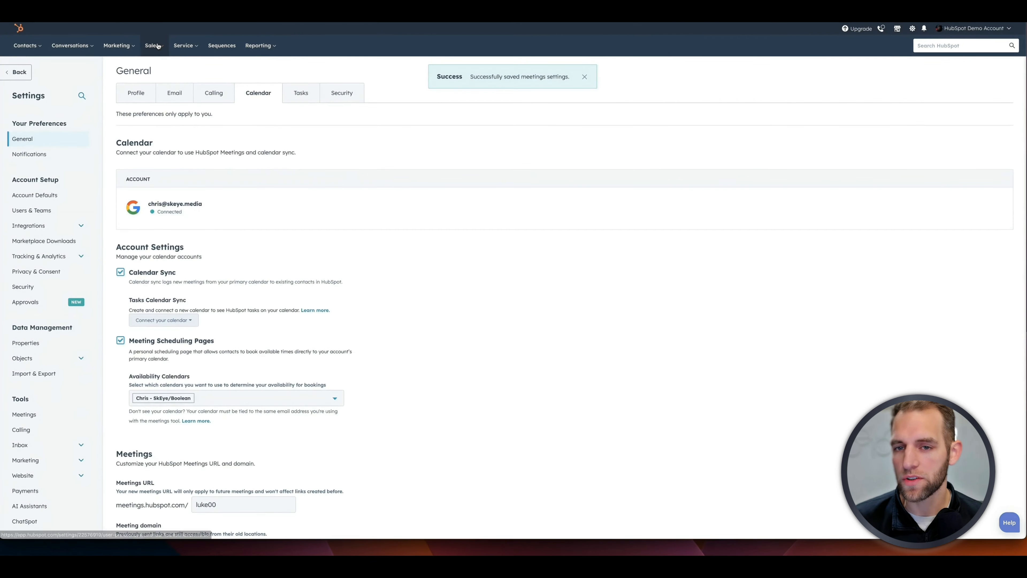
Open the sales Meetings page and review the existing default meeting's name.
left_click(152, 43)
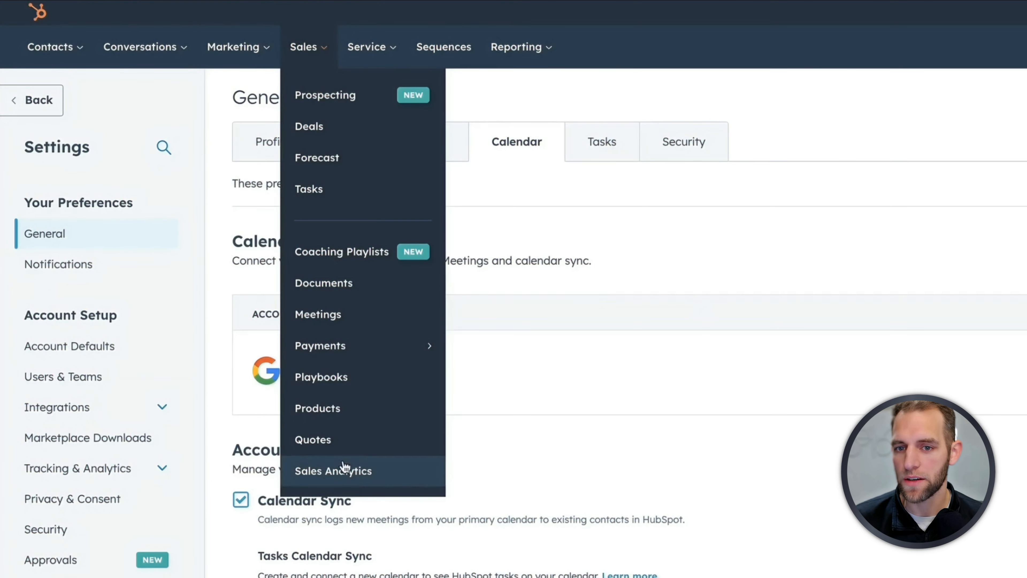
mouse_move(336, 334)
left_click(337, 316)
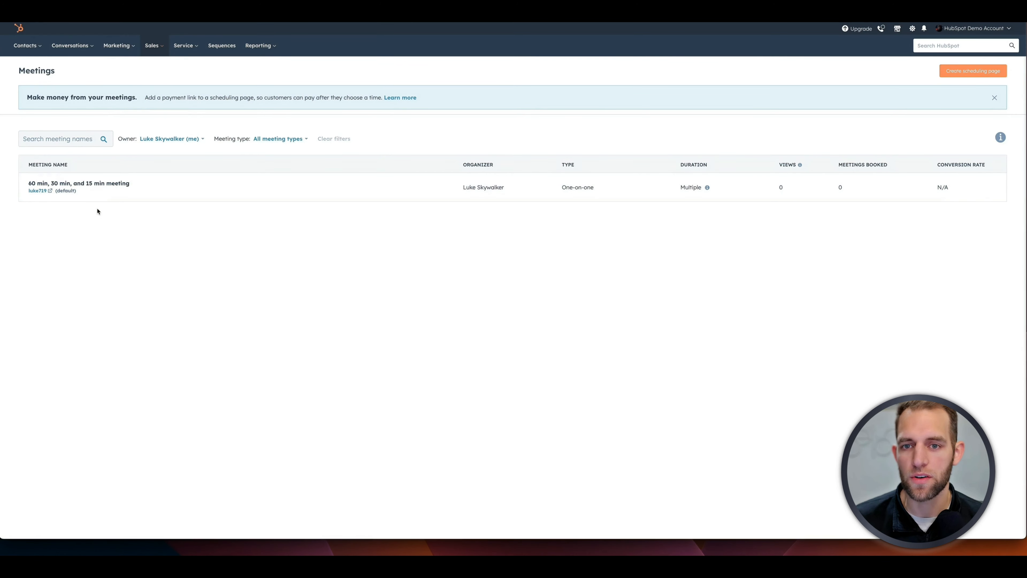
mouse_move(258, 183)
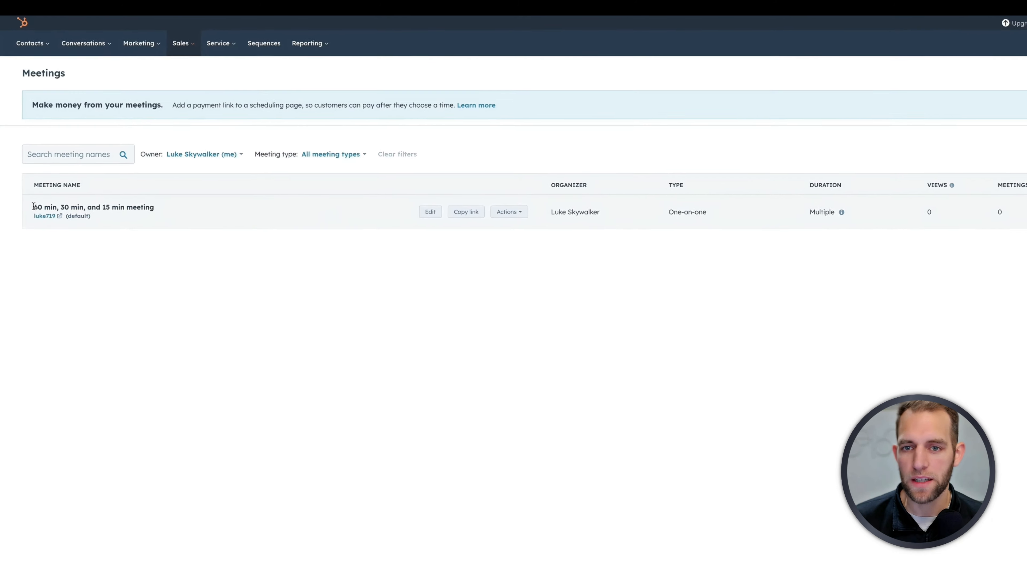
left_click_drag(27, 183, 144, 182)
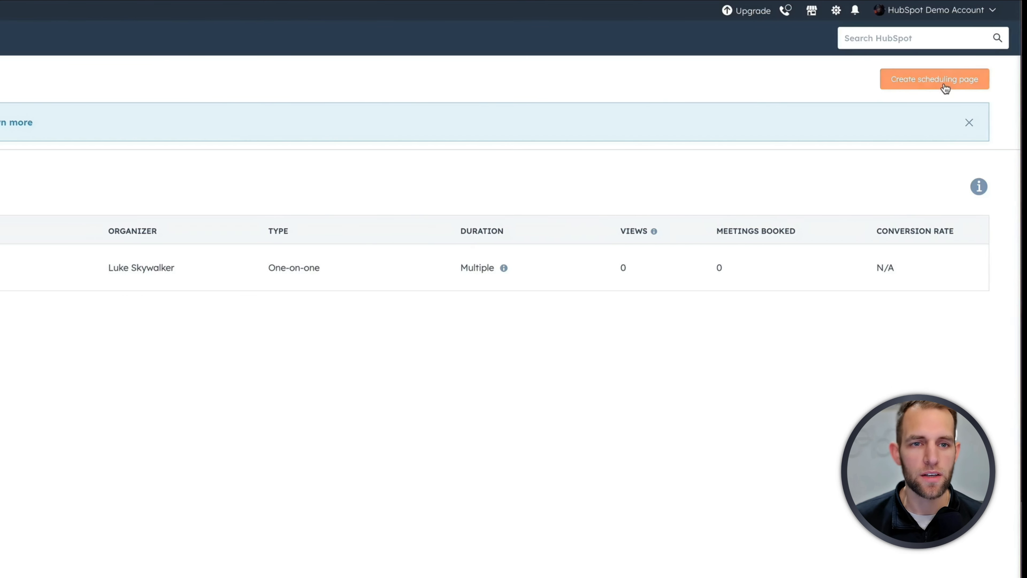
Create a One-on-One scheduling page with the internal name "15-minute Client Call".
left_click(944, 85)
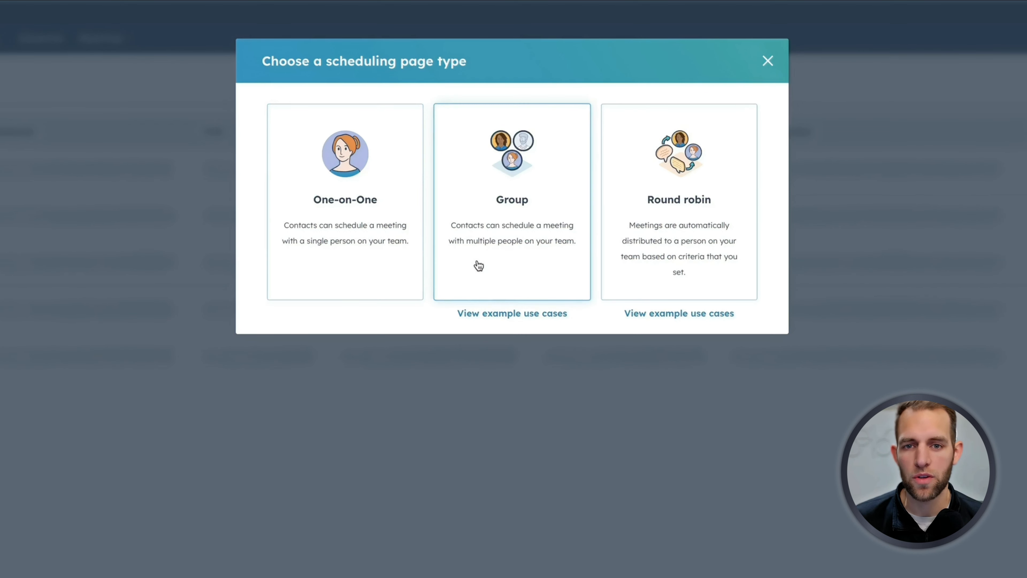
left_click(320, 201)
left_click(205, 130)
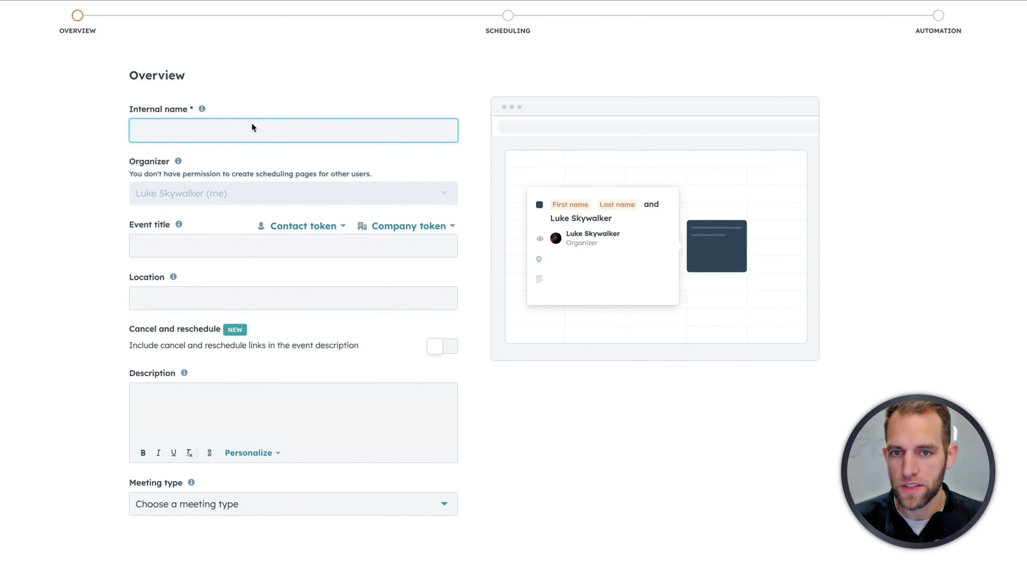
type("12")
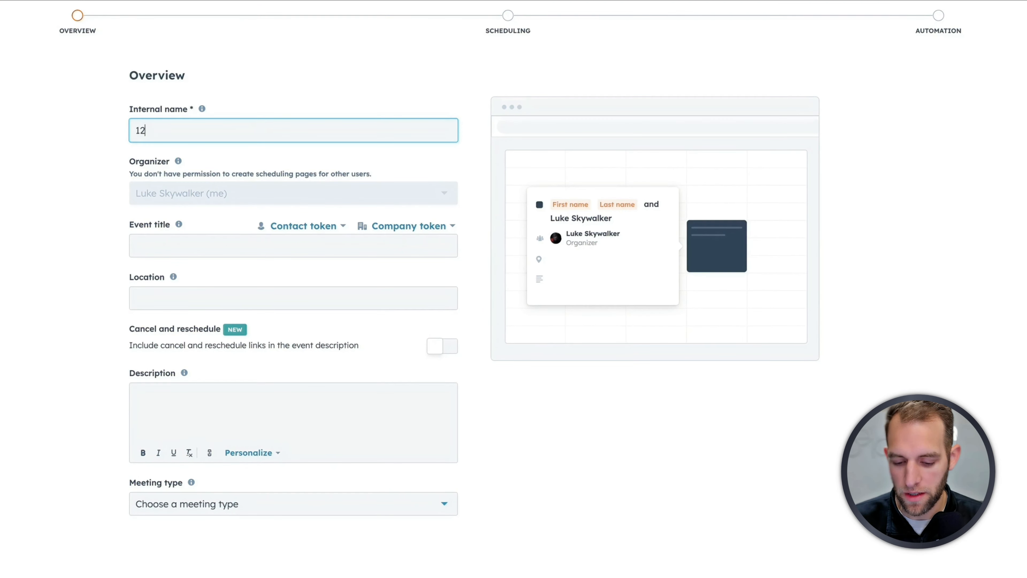
type("-minute Client Call")
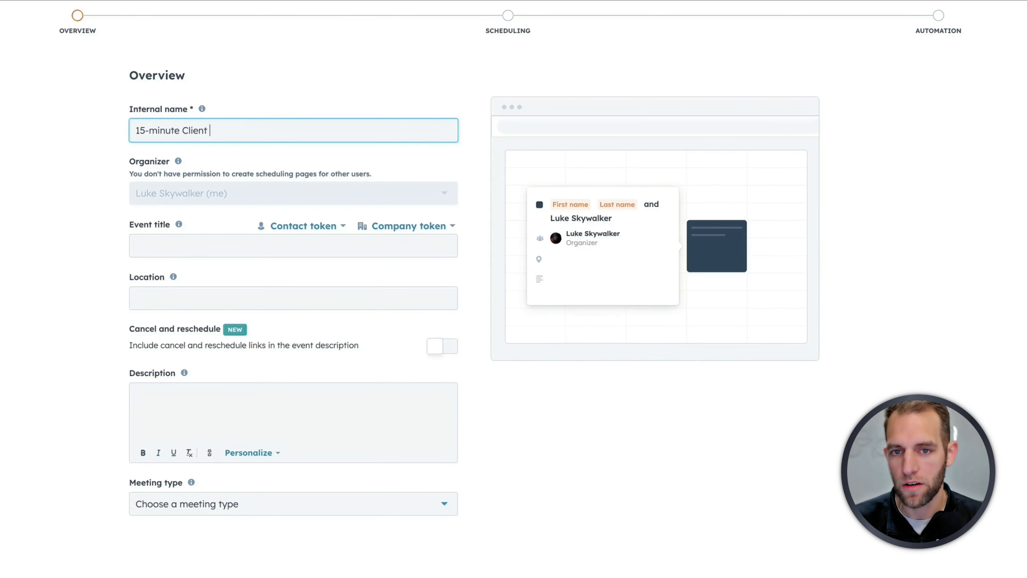
left_click(93, 205)
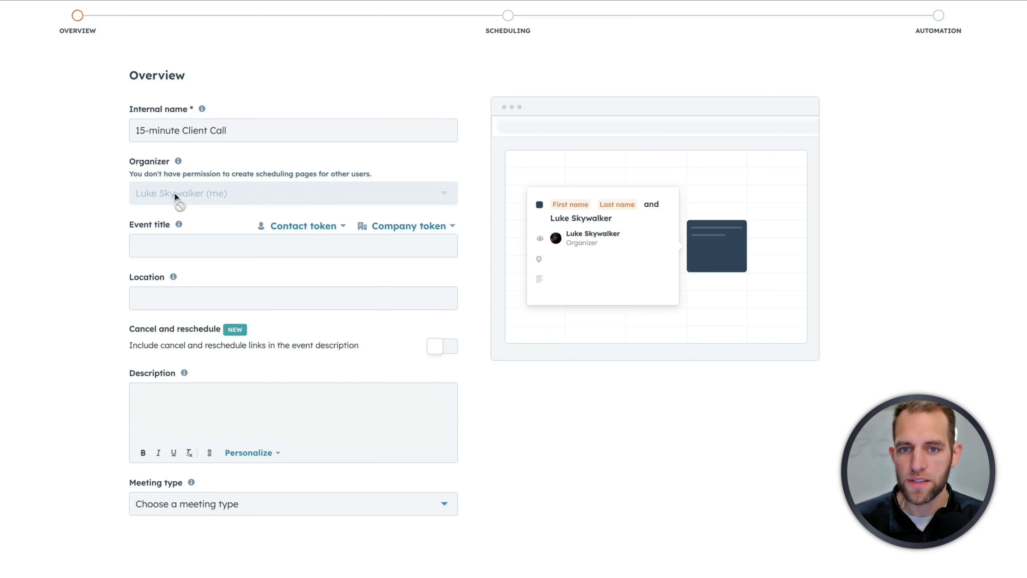
Set the event title to "1:1 -", the contact's First name token, a slash, the host's first name and "@ Boolean".
left_click(154, 245)
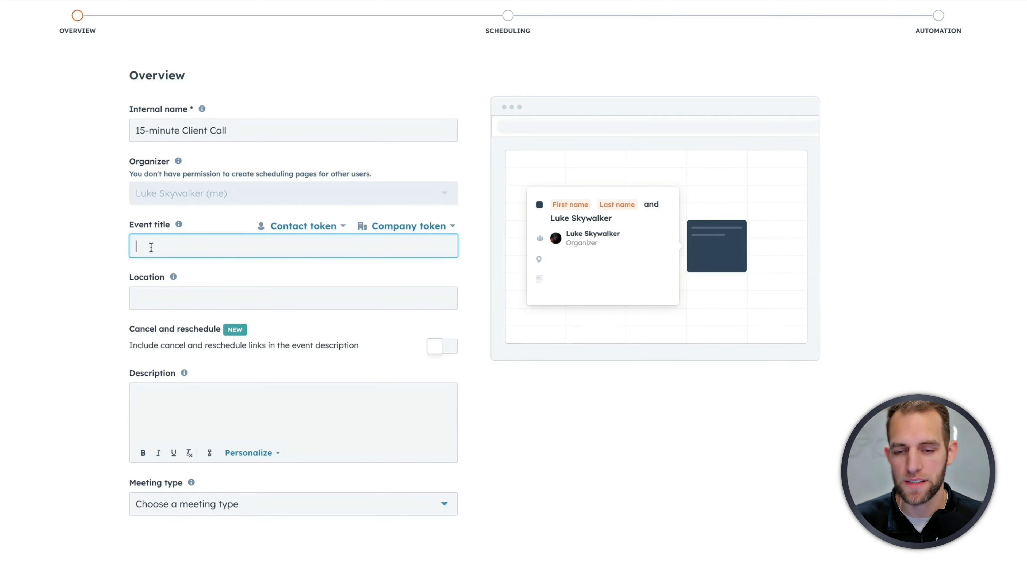
type("1:1 -")
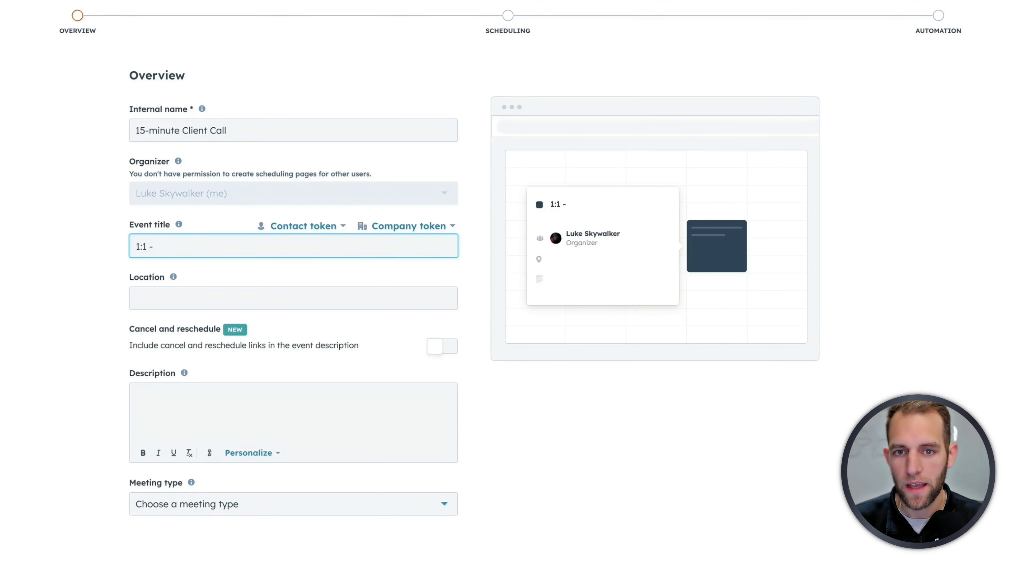
left_click(285, 227)
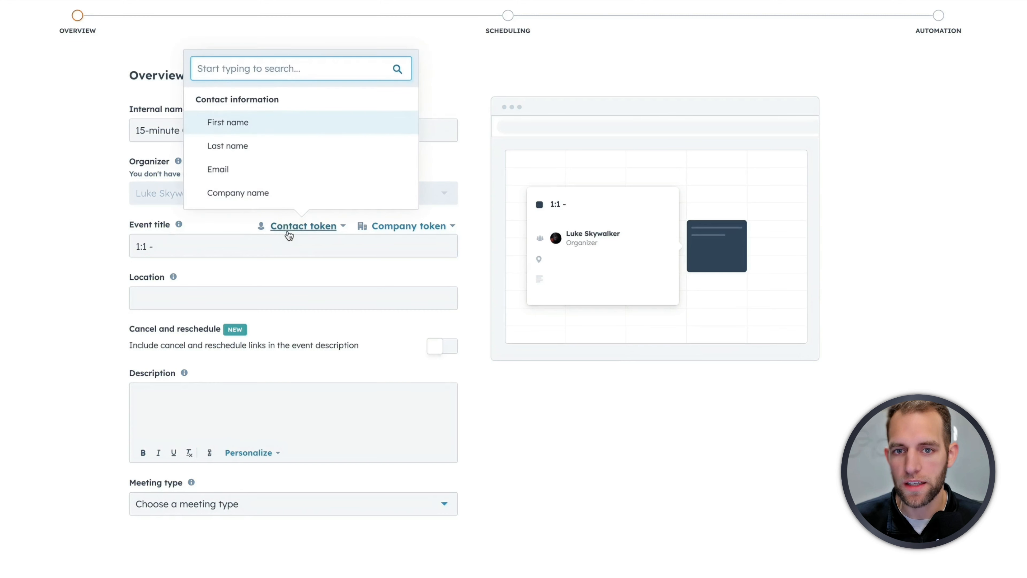
left_click(237, 126)
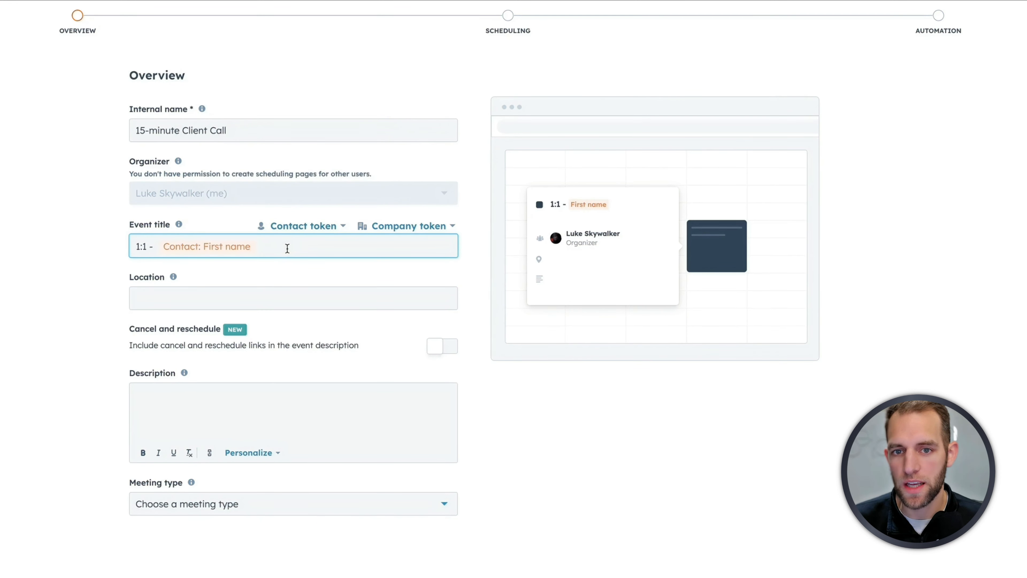
type("/ Ch")
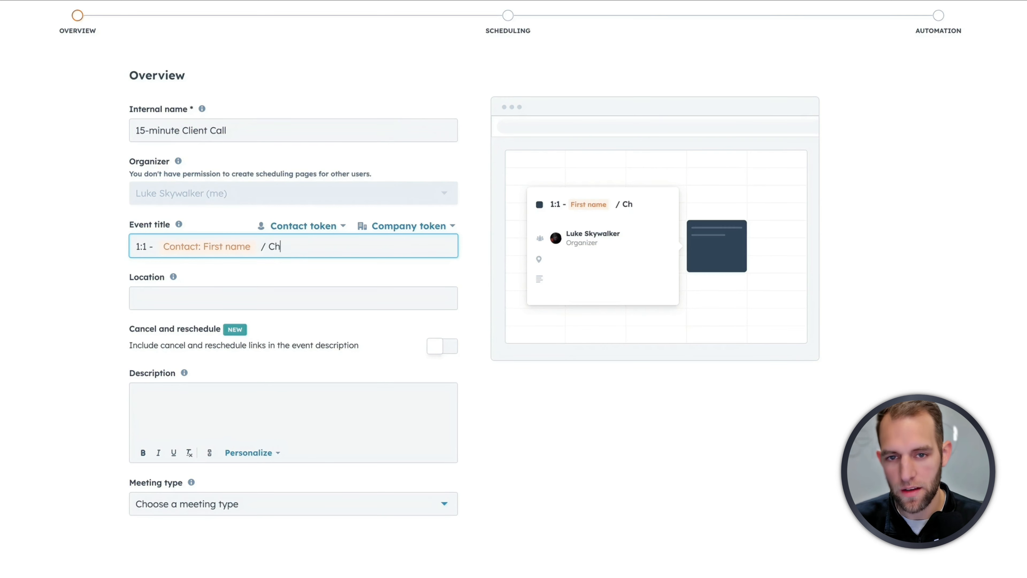
type("ris @ Boolean")
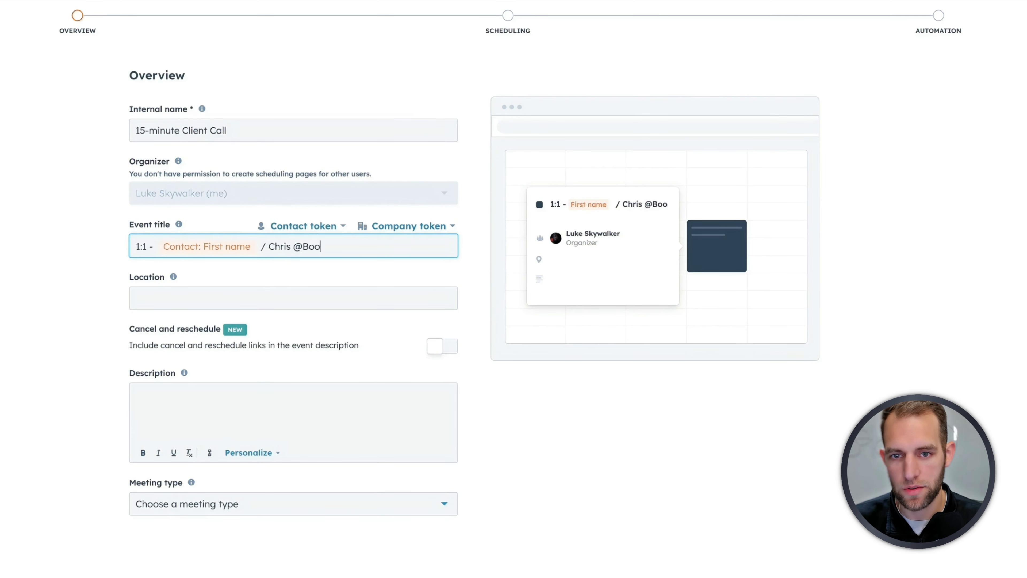
left_click(305, 246)
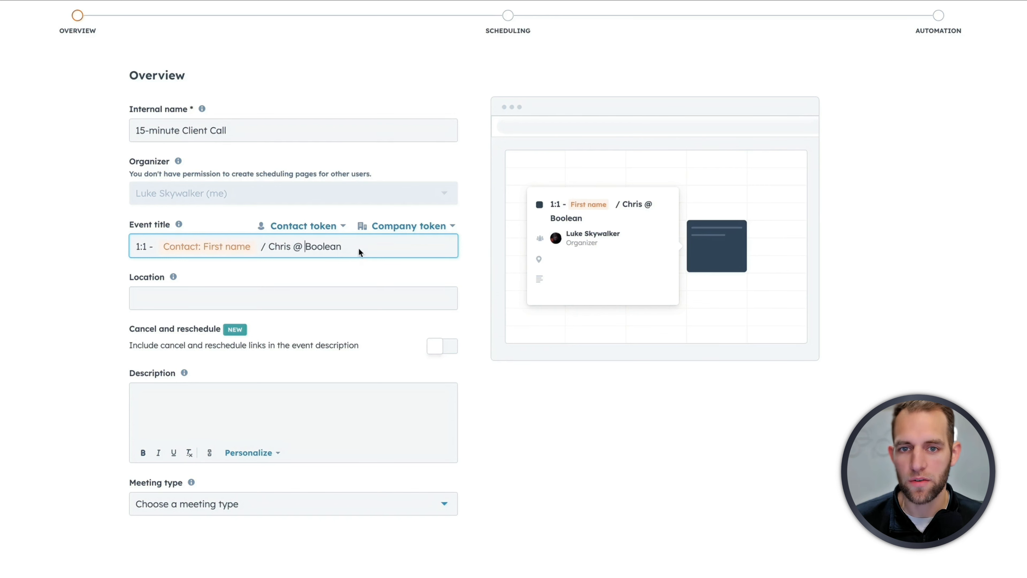
left_click(321, 226)
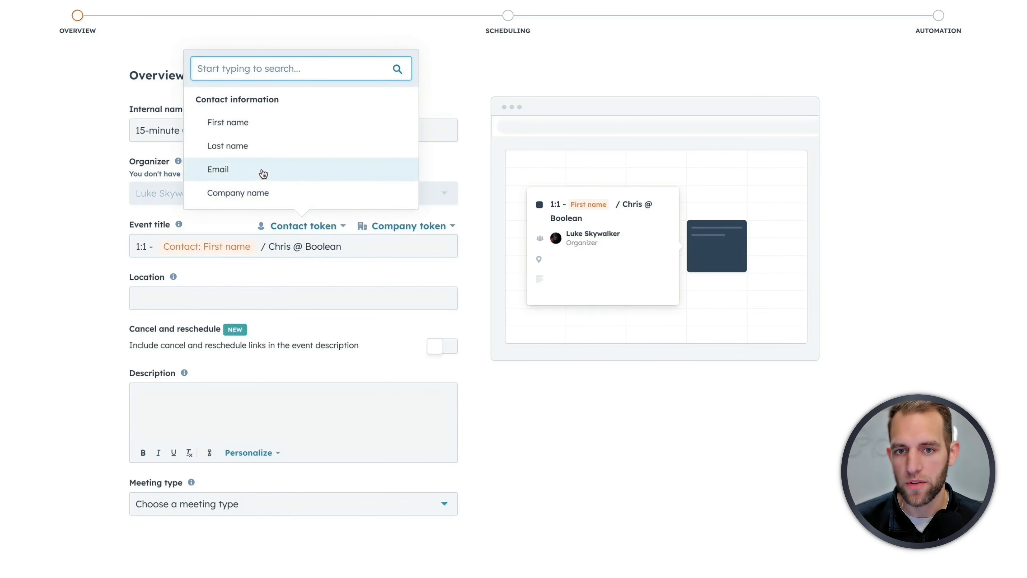
left_click(45, 232)
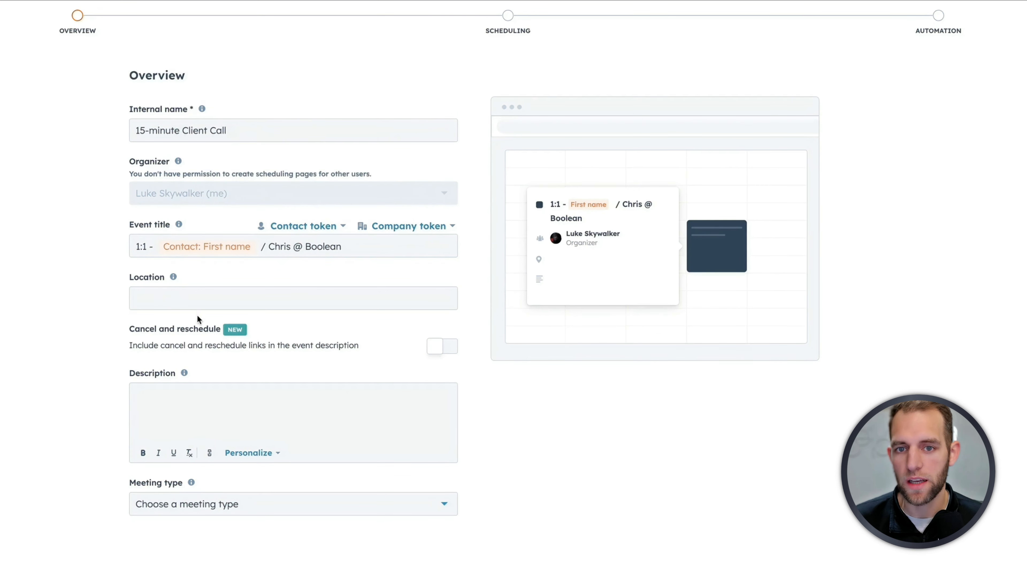
left_click(187, 297)
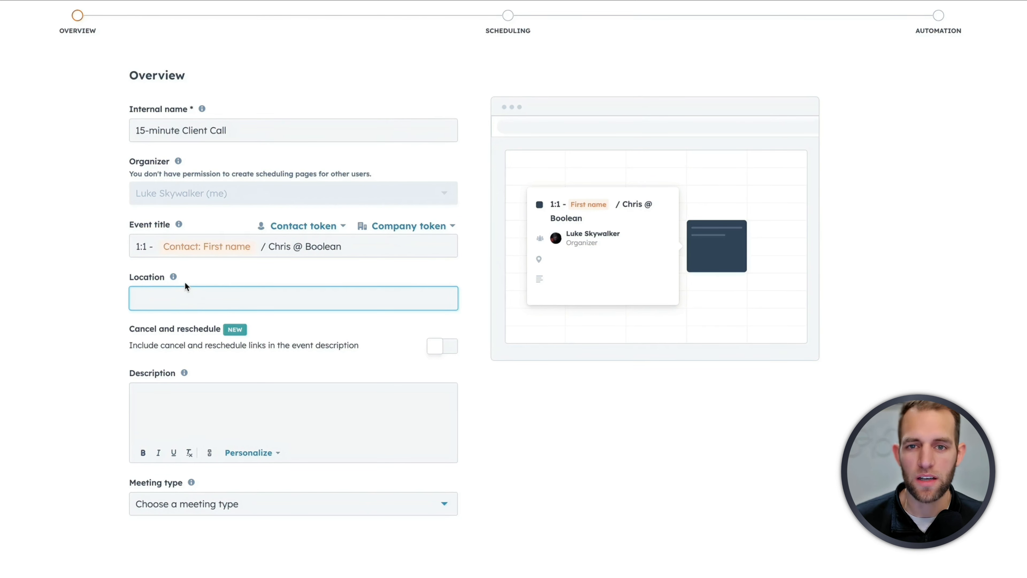
mouse_move(168, 280)
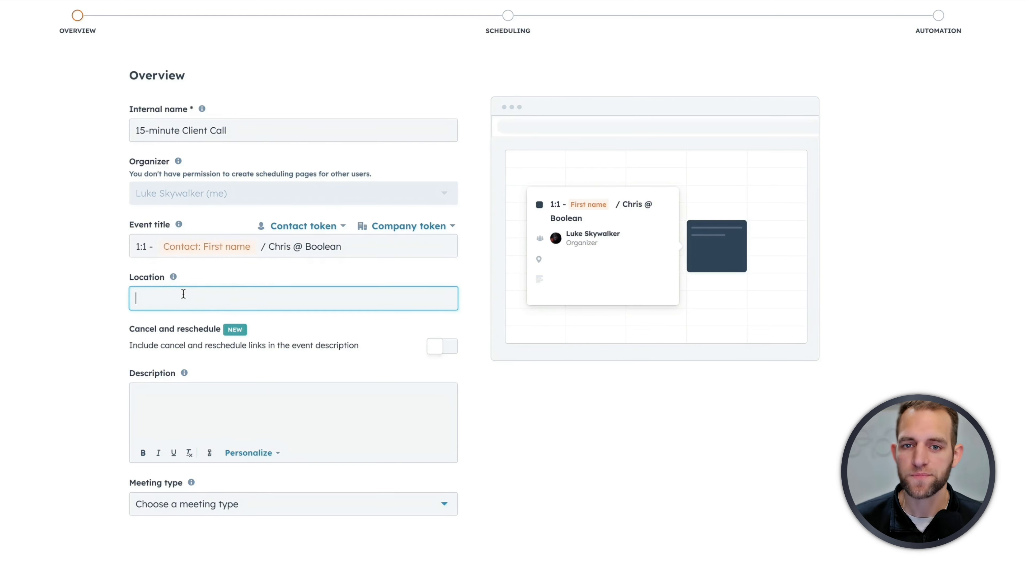
type("PHone")
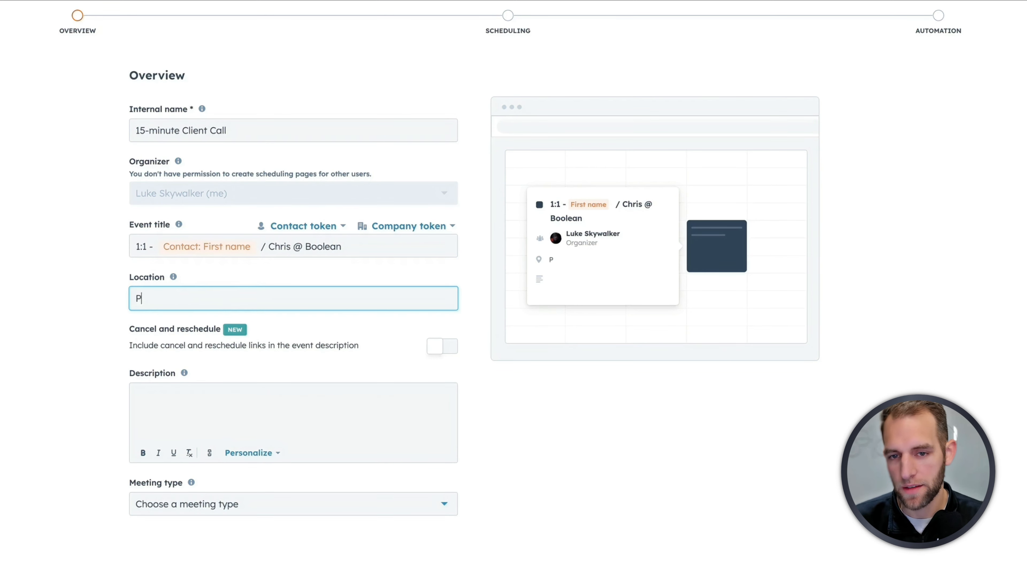
key("BackSpace")
key("BackSpace")
type("p")
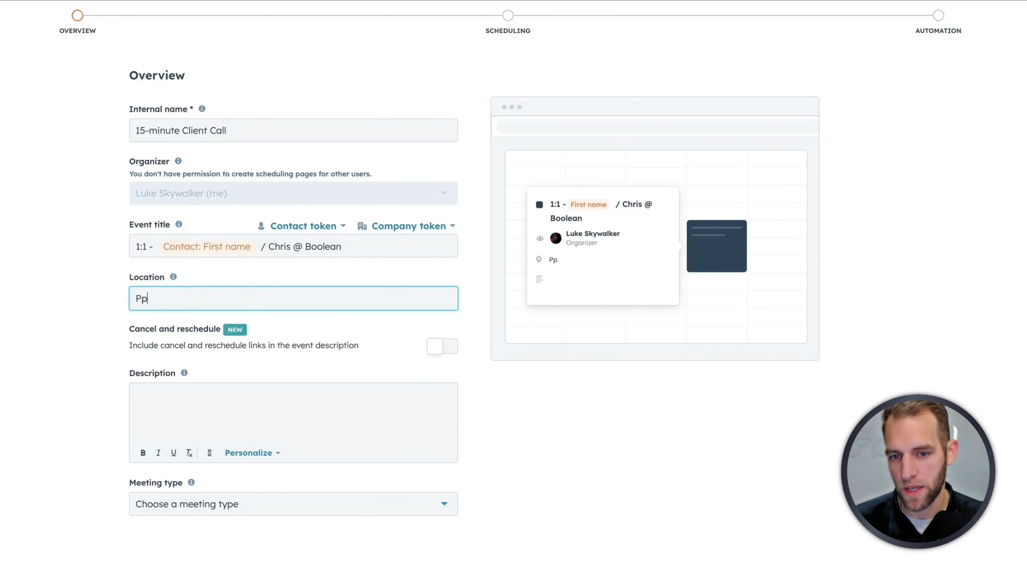
type("one")
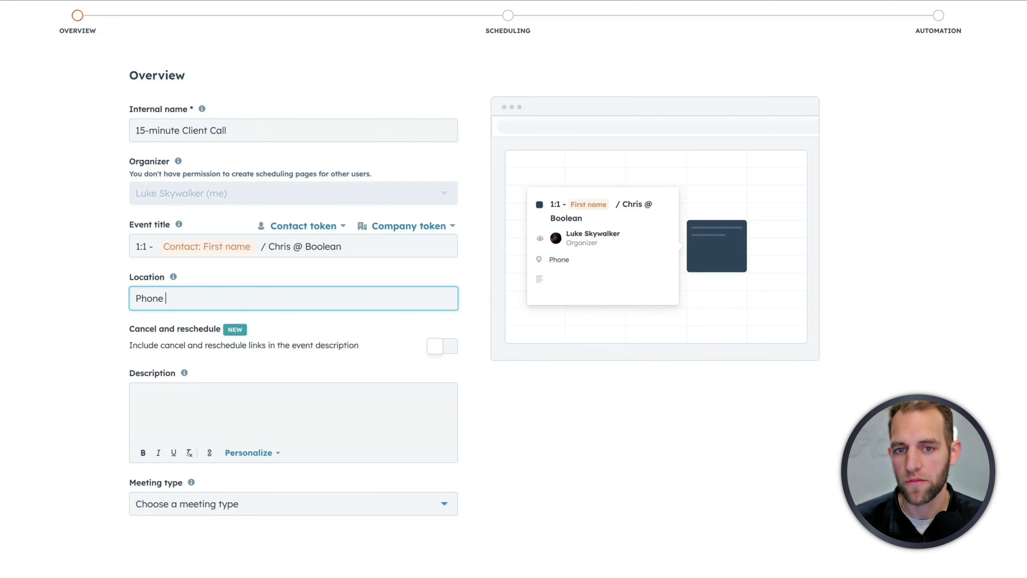
type(" Call")
Set the meeting location to "I will call you on your cell".
triple_click(137, 298)
type("I")
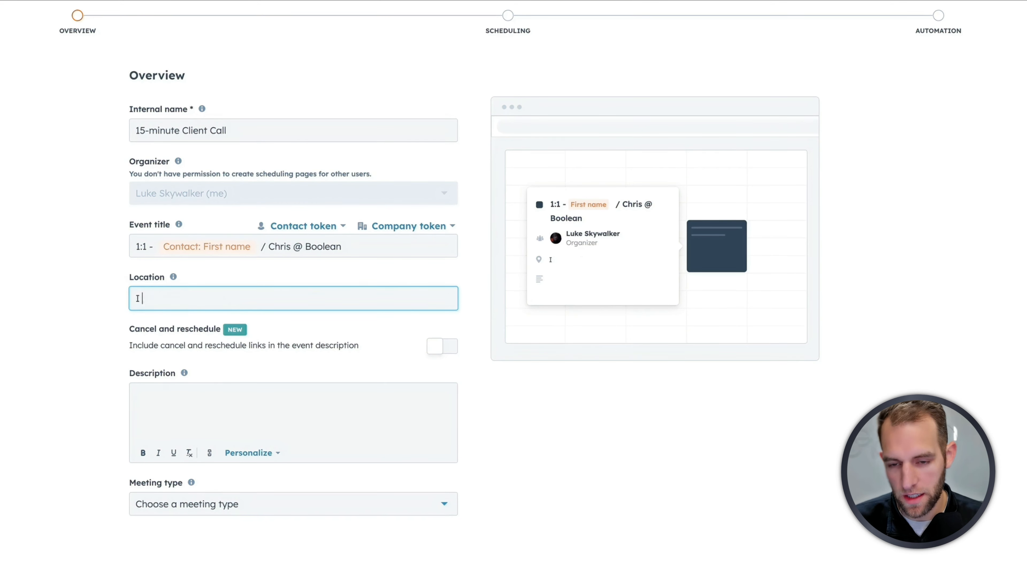
type(" will call you a")
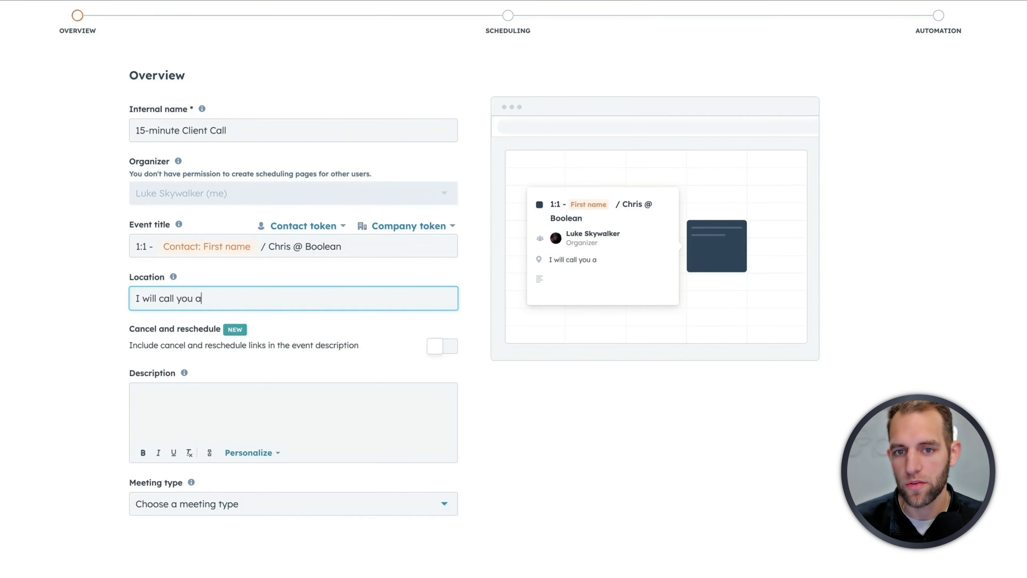
type("on yuo")
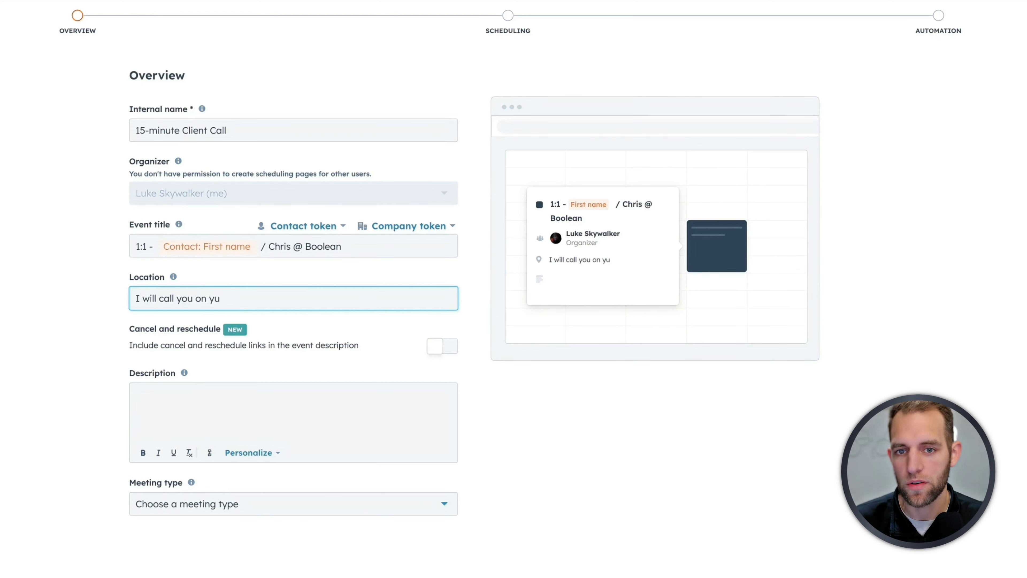
key("BackSpace")
type("our cell")
left_click(27, 326)
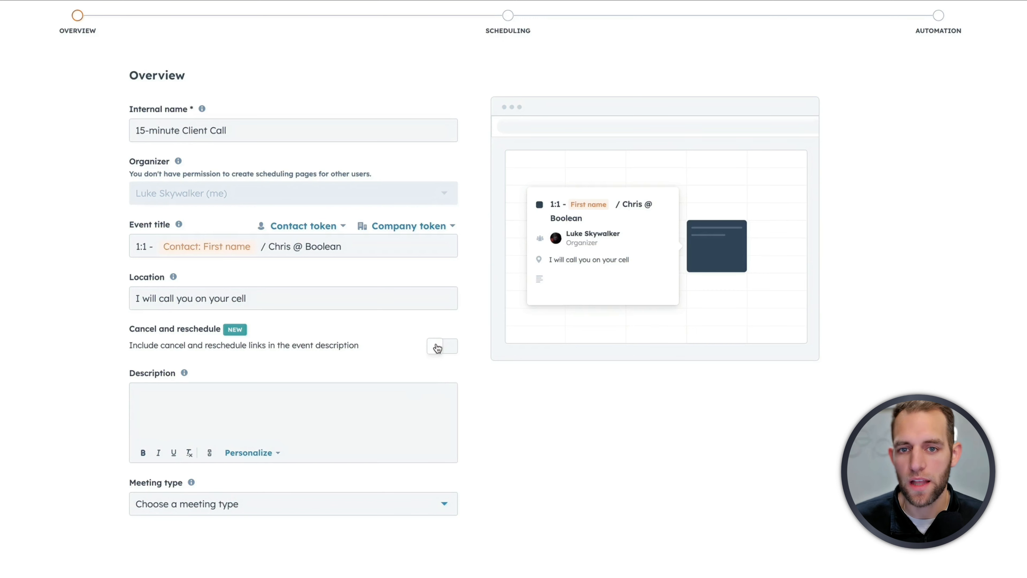
Include cancel and reschedule links and enter the description "I will callyou at this time on your cell. This is to discuss your painting project".
left_click(451, 347)
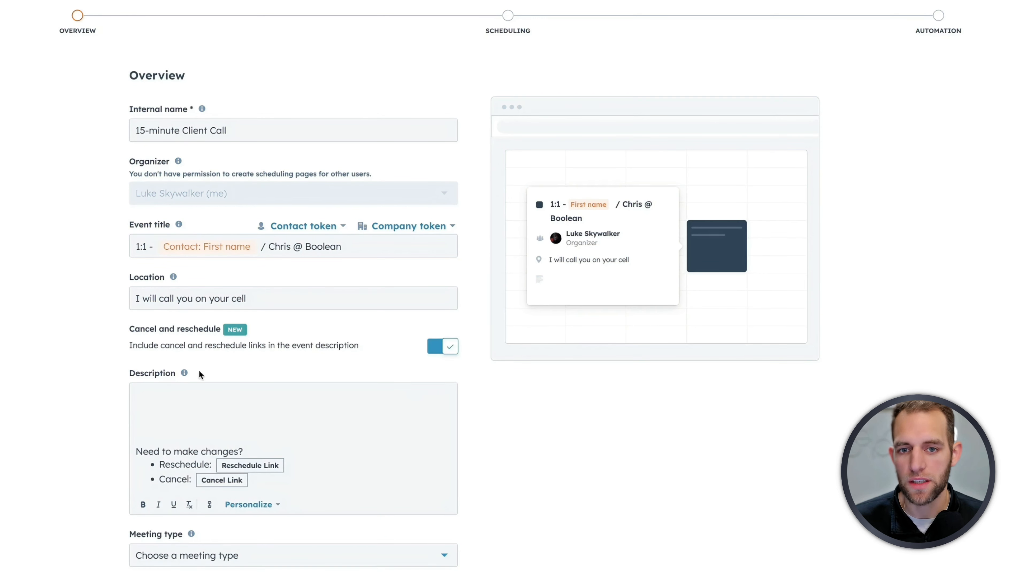
left_click(139, 389)
type("I wi")
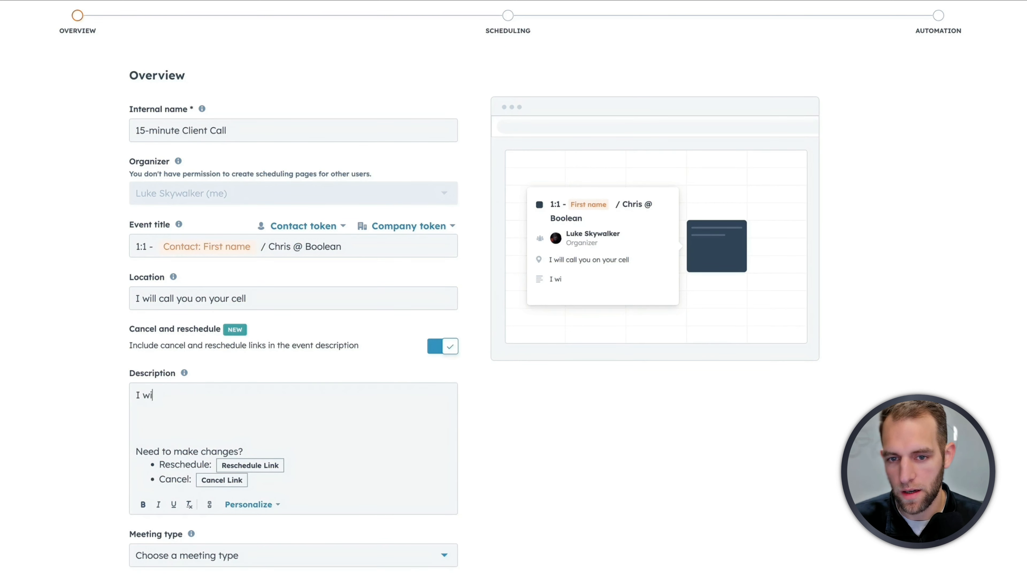
type("ll callyou at ")
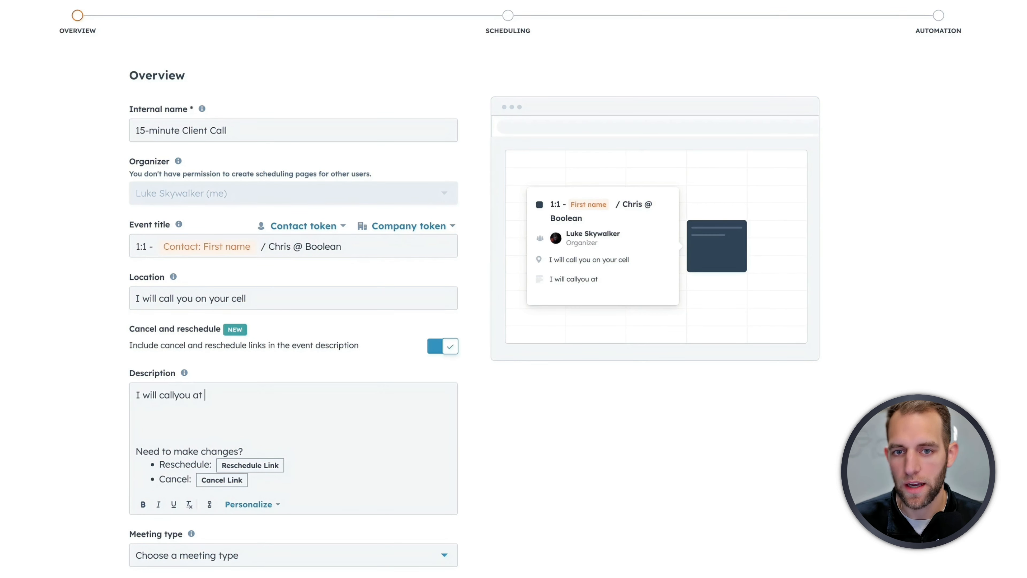
type("this time on ")
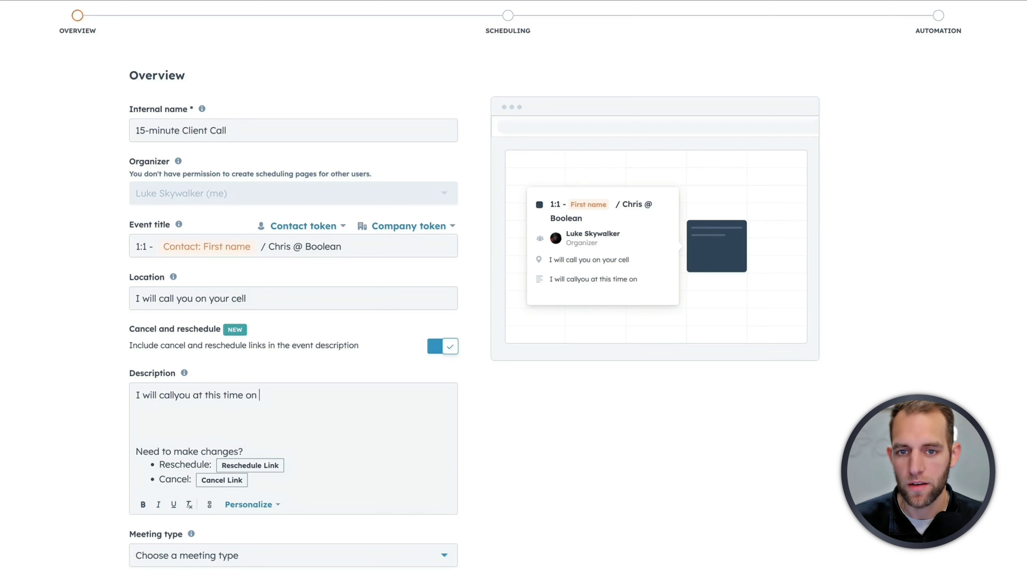
type("your cell. This is")
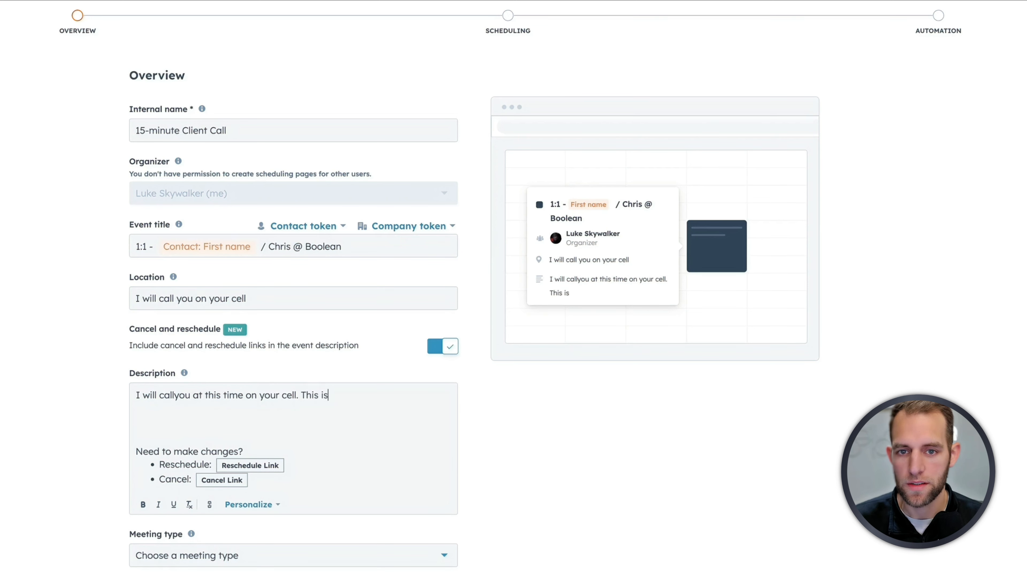
type(" to discuss y")
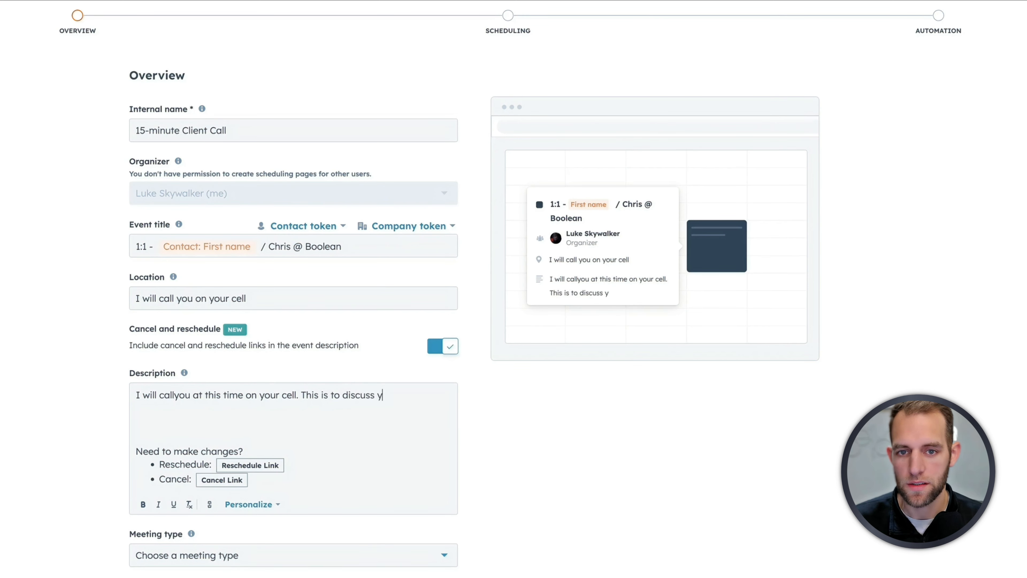
type("our painting project")
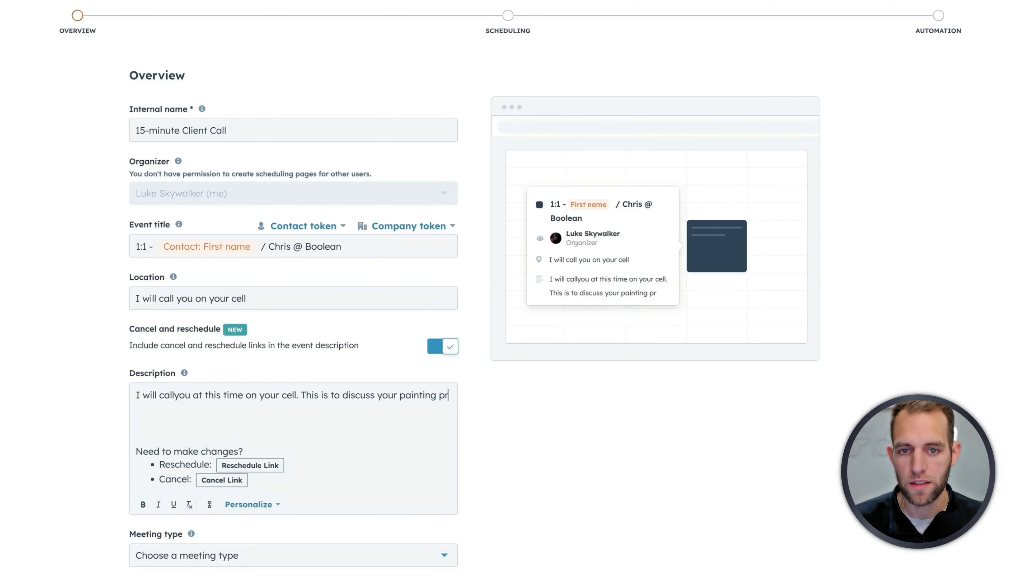
Choose Sales Follow-up as the meeting type and correct "callyou" to "call you" in the description.
left_click(256, 559)
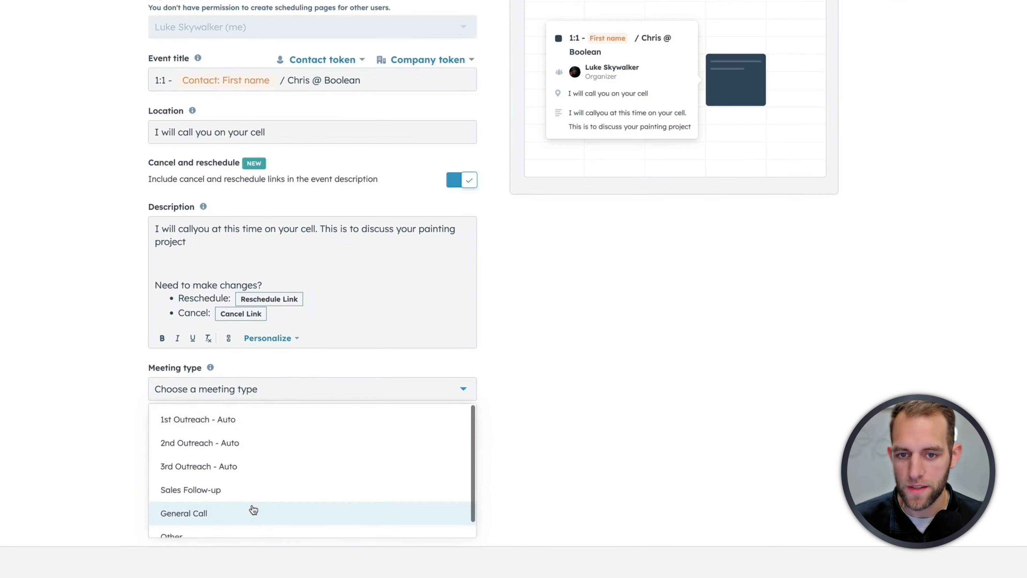
scroll(254, 510, "down", 1)
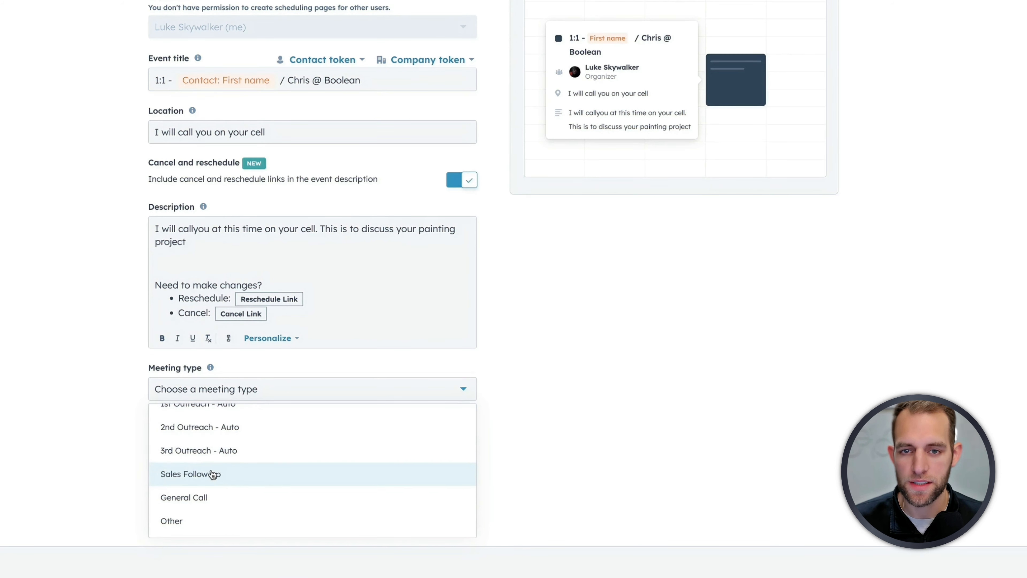
left_click(205, 477)
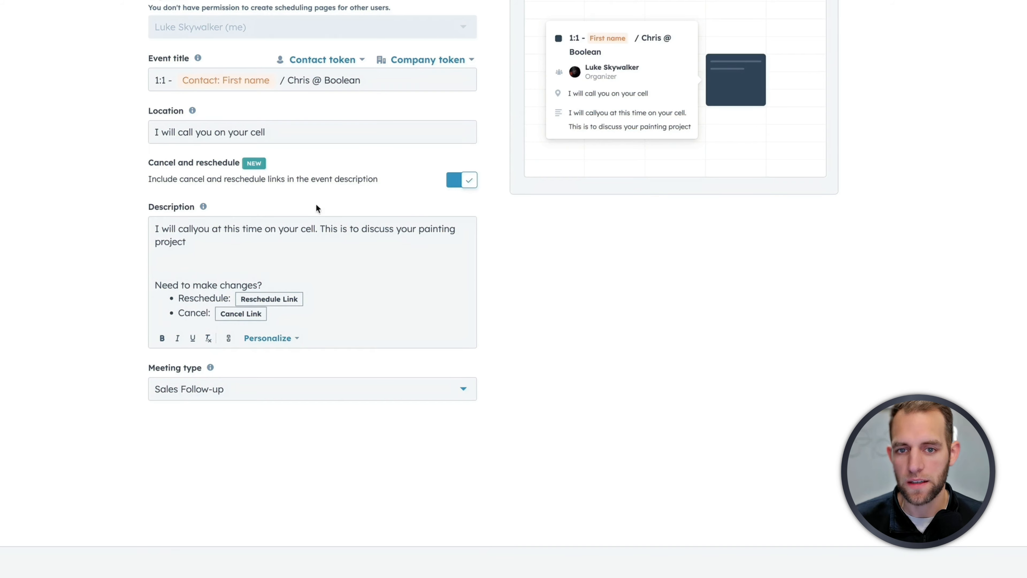
left_click(191, 226)
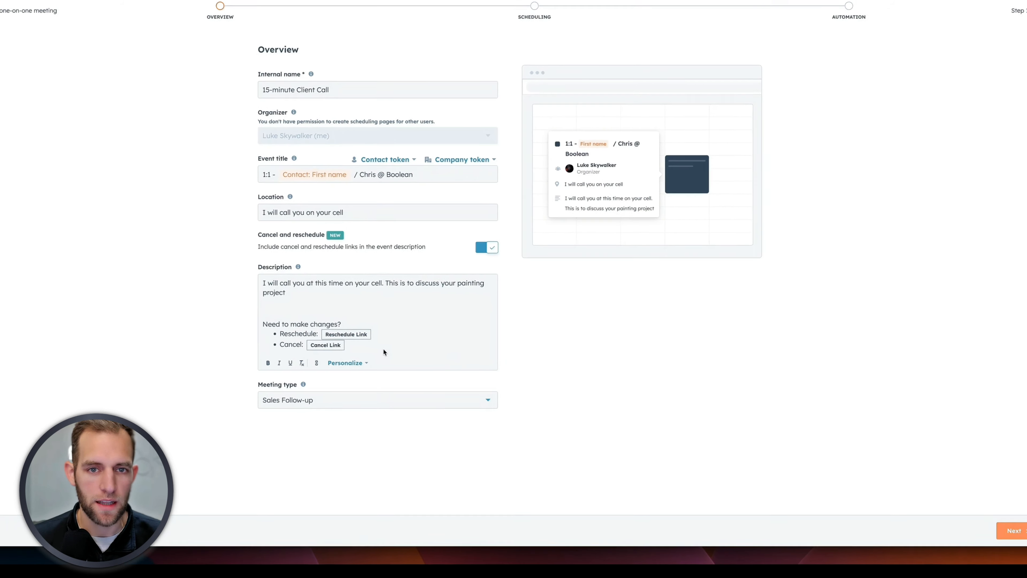
Continue to the Scheduling stage and change the scheduling page link's ending to "client-call".
left_click(1013, 531)
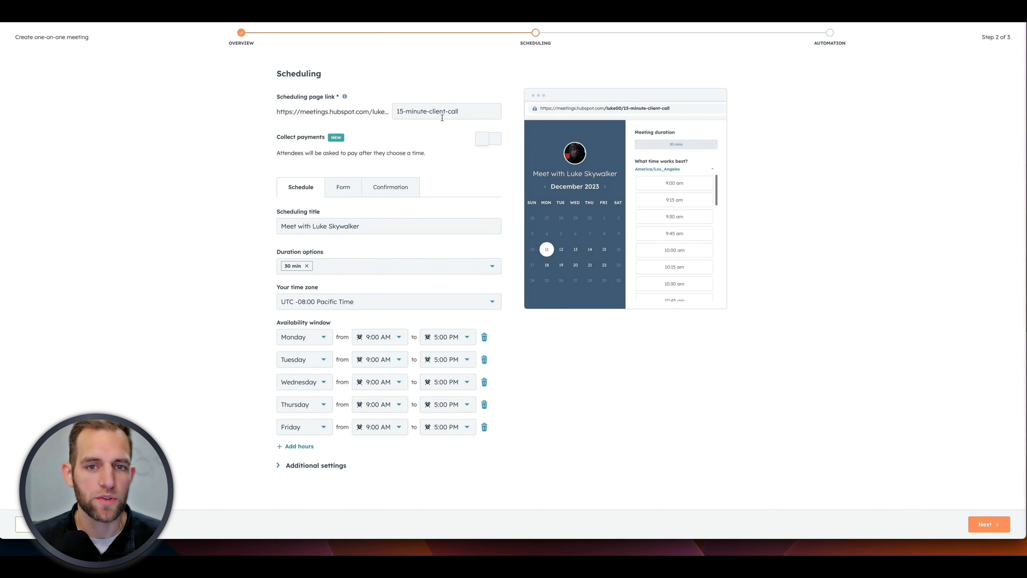
left_click(454, 111)
triple_click(427, 111)
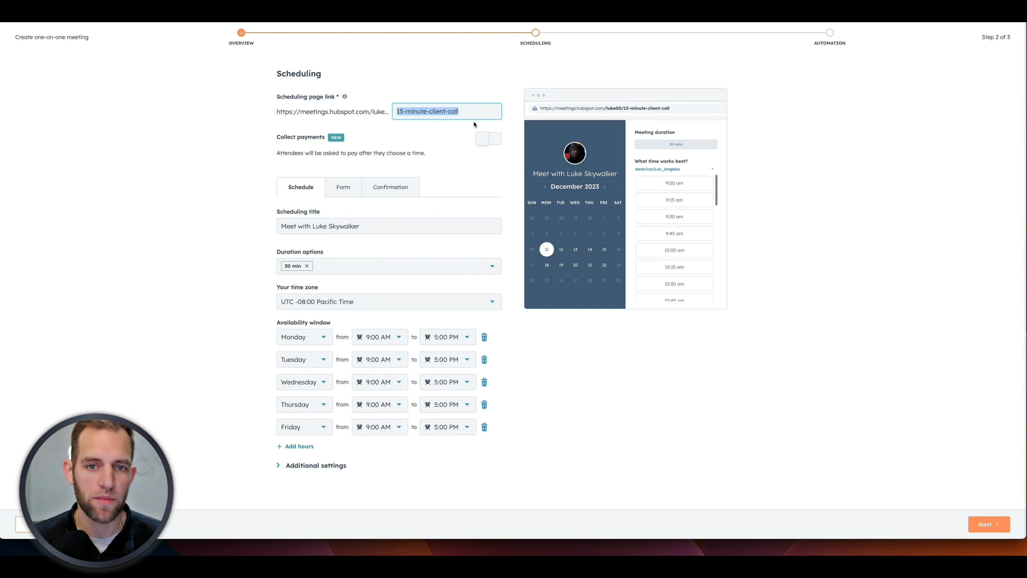
type("cl")
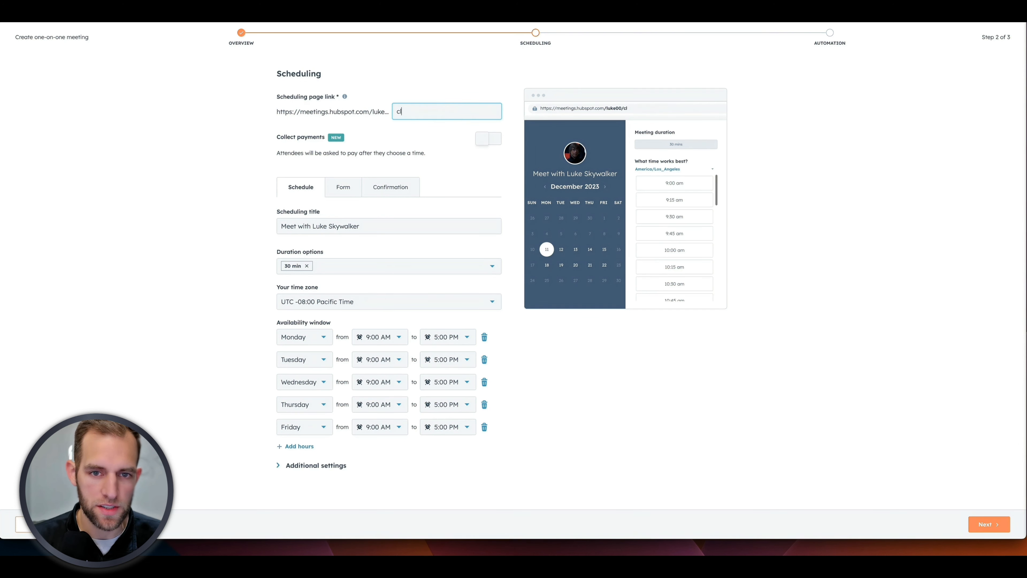
type("ient-call")
left_click(254, 126)
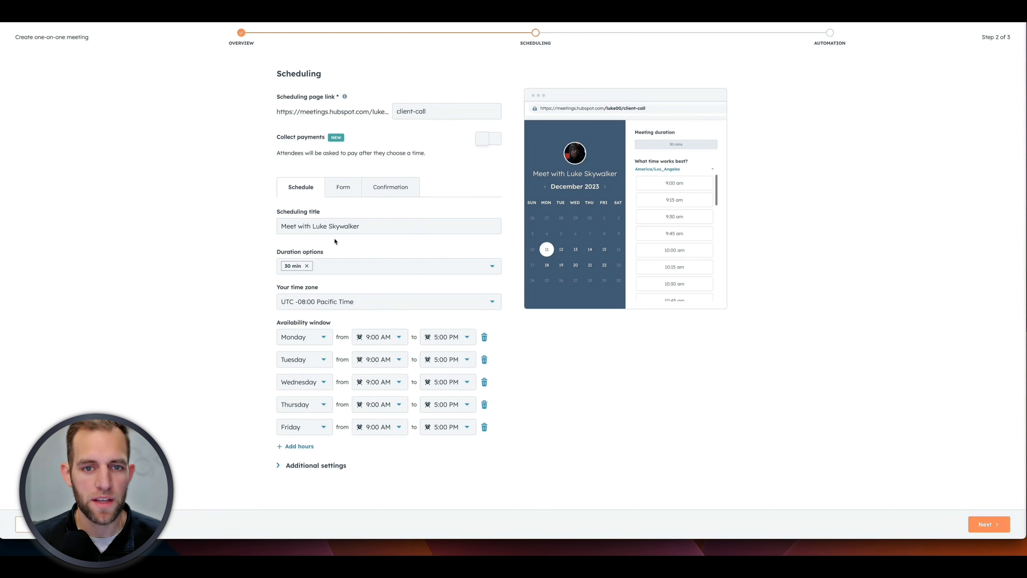
Check the scheduling title against the preview and make 15 min the only duration option in place of 30 min.
left_click(291, 228)
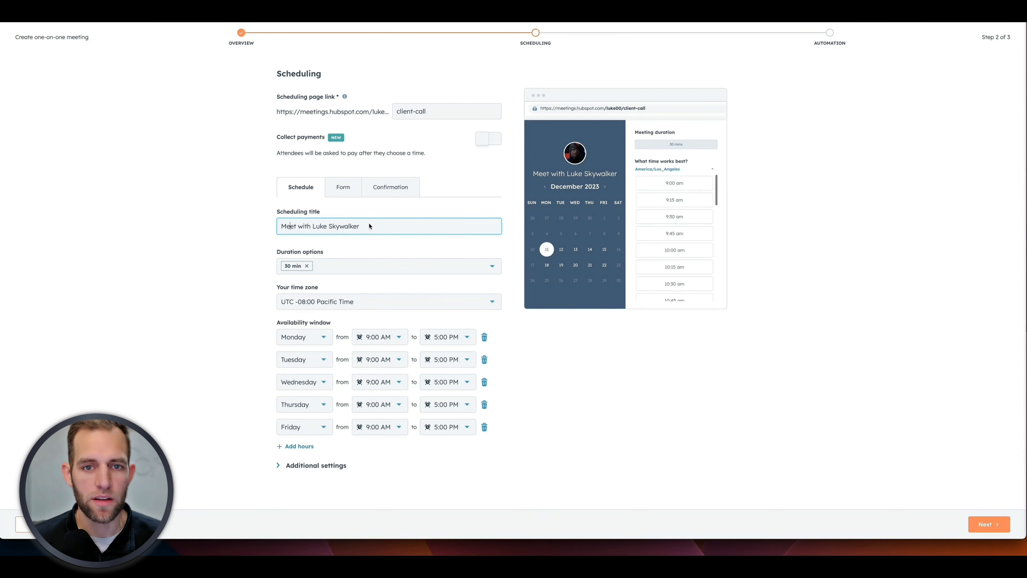
left_click_drag(534, 170, 579, 174)
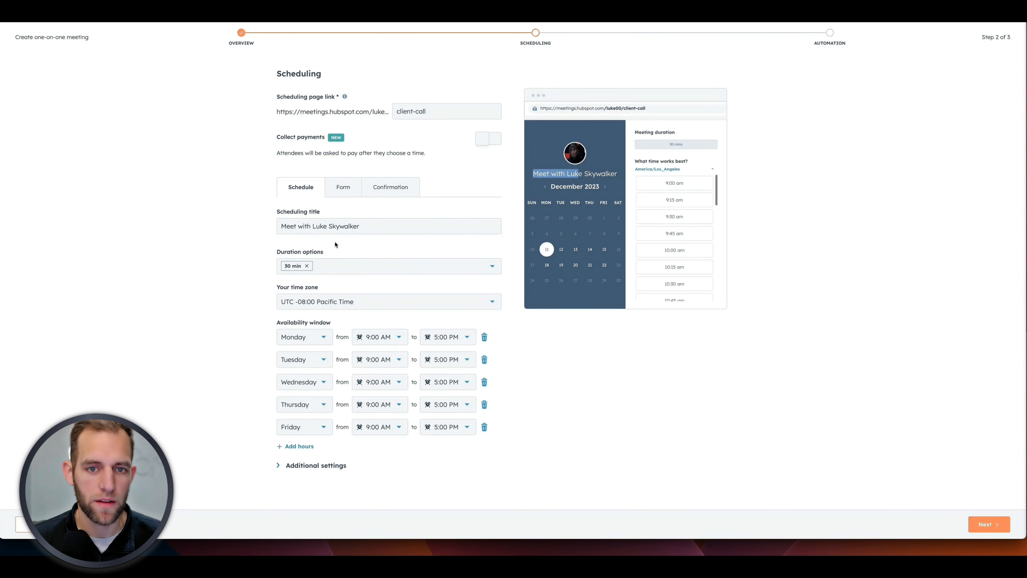
left_click(343, 267)
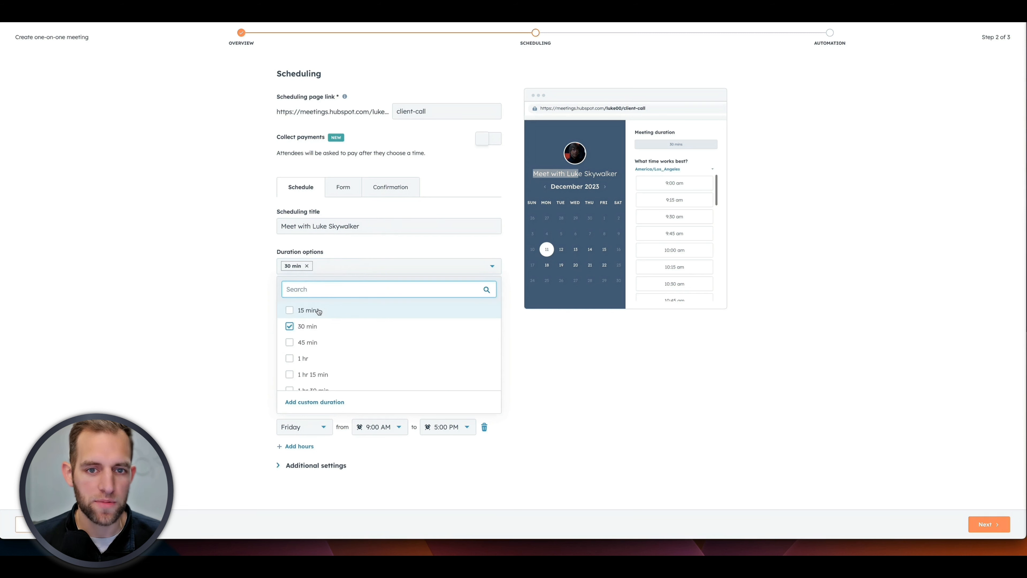
left_click(289, 311)
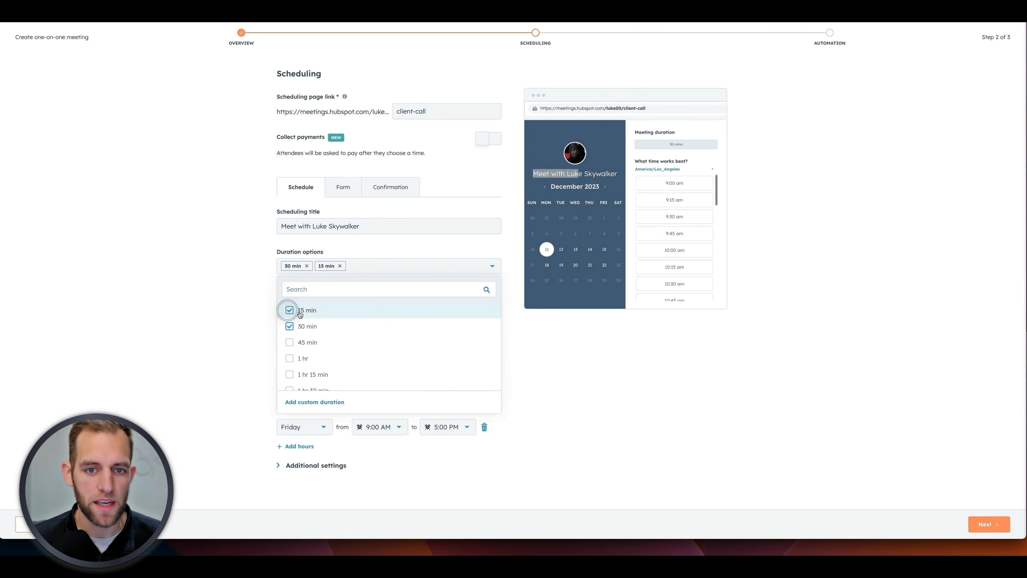
left_click(307, 266)
left_click(258, 275)
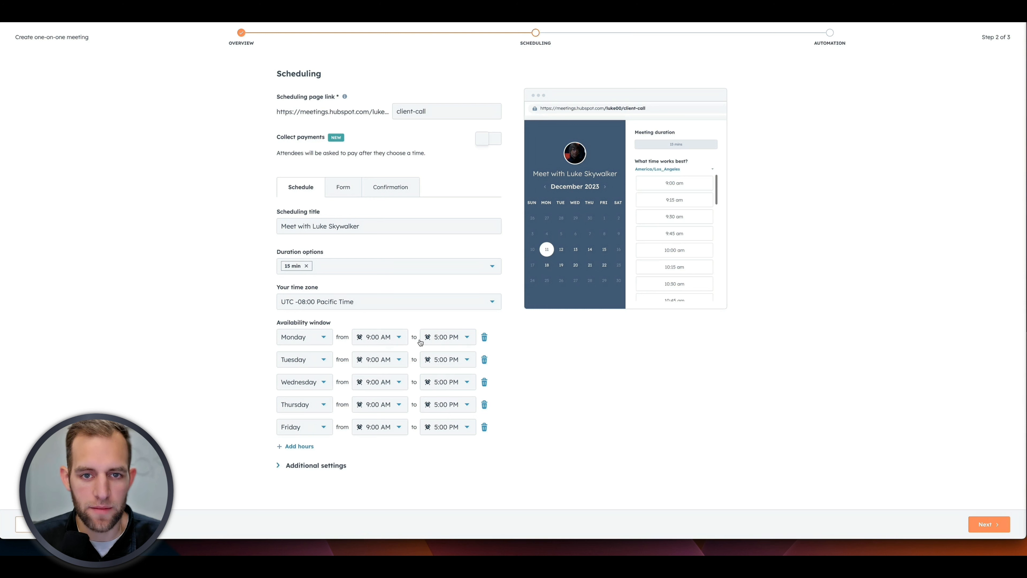
Delete the Monday availability window and set the Tuesday window to start at 10:00 AM.
left_click(485, 337)
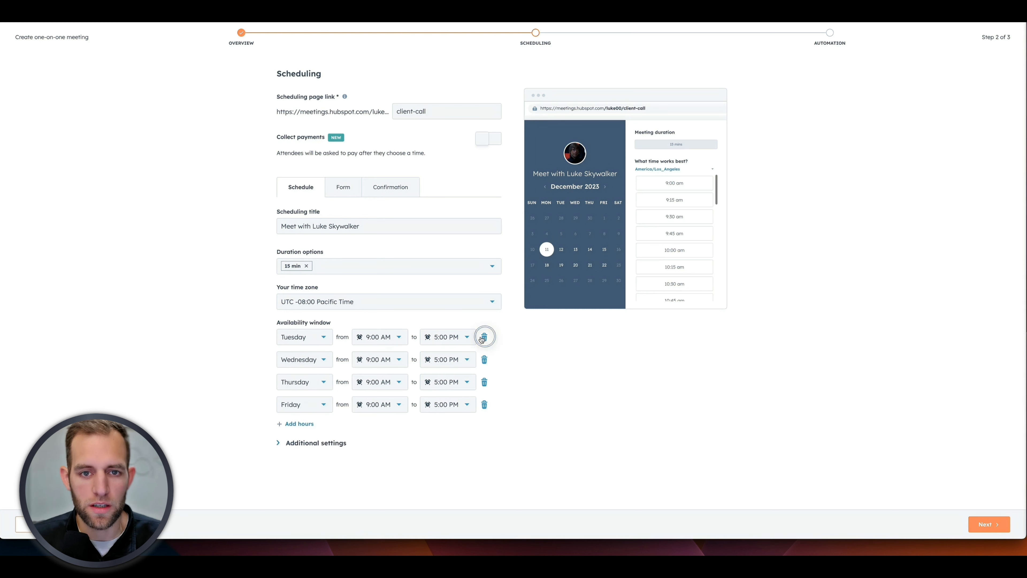
left_click(394, 338)
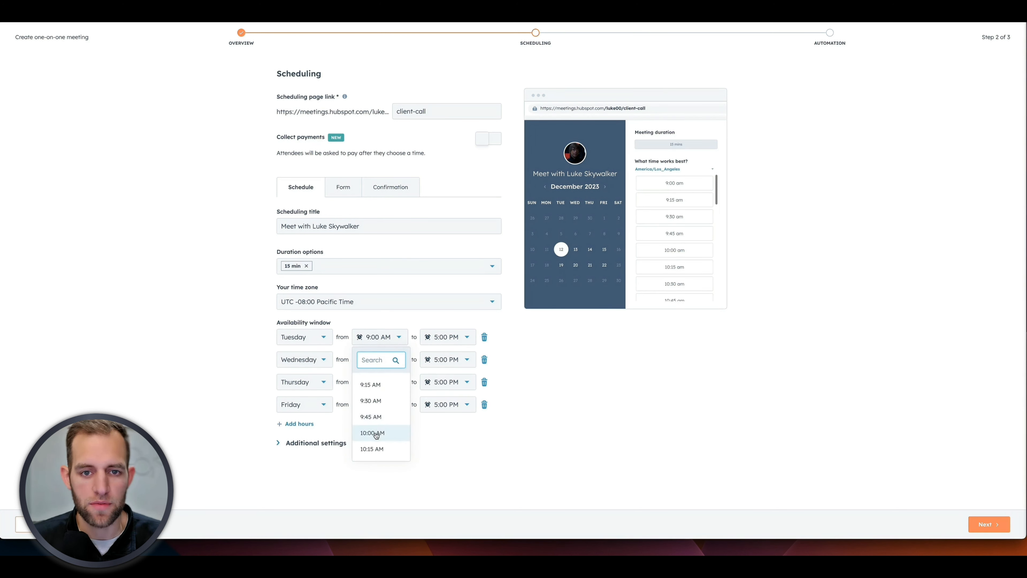
left_click(376, 433)
left_click(464, 340)
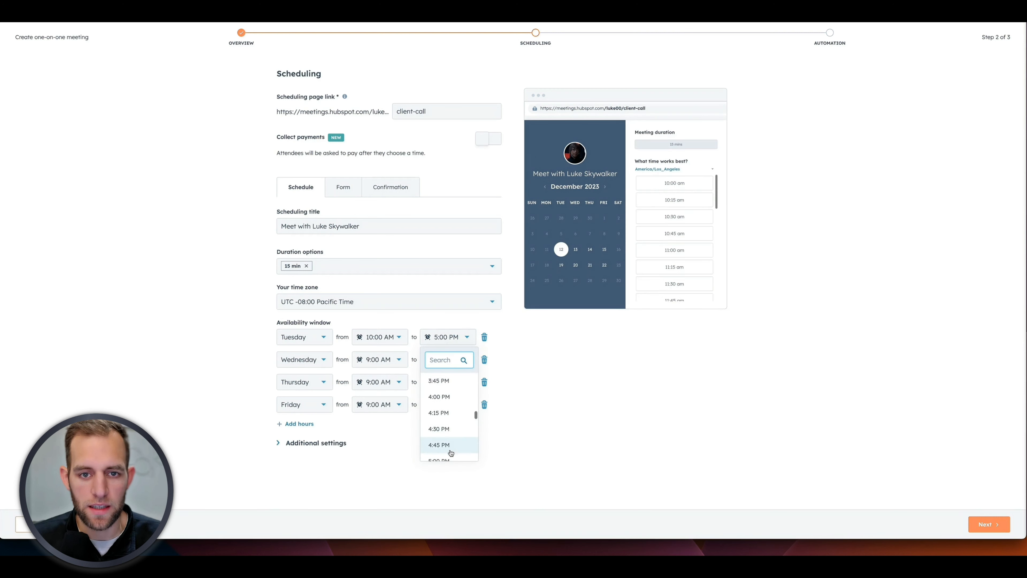
scroll(451, 452, "down", 10)
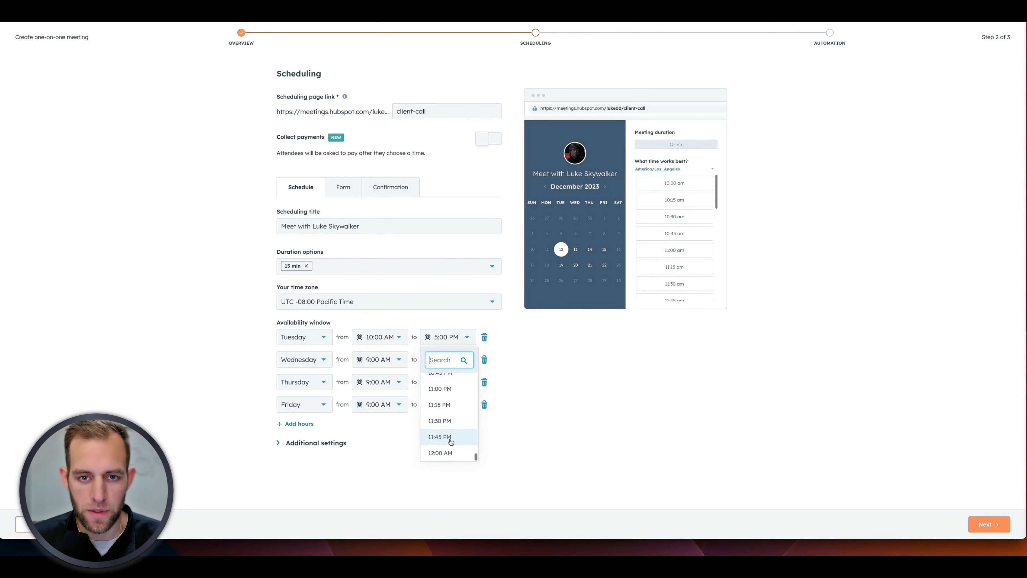
left_click(440, 453)
left_click(448, 359)
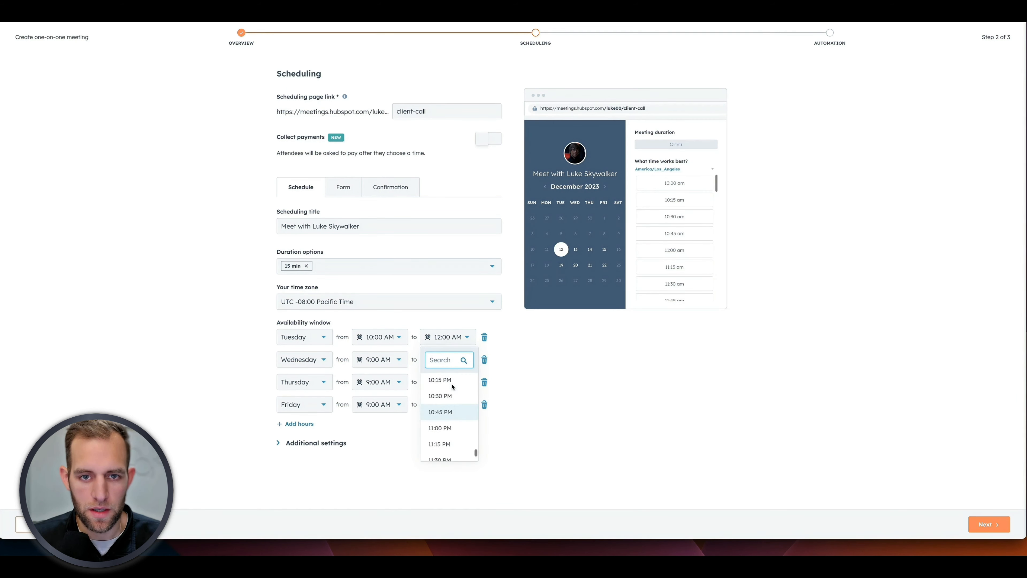
scroll(452, 386, "down", 2)
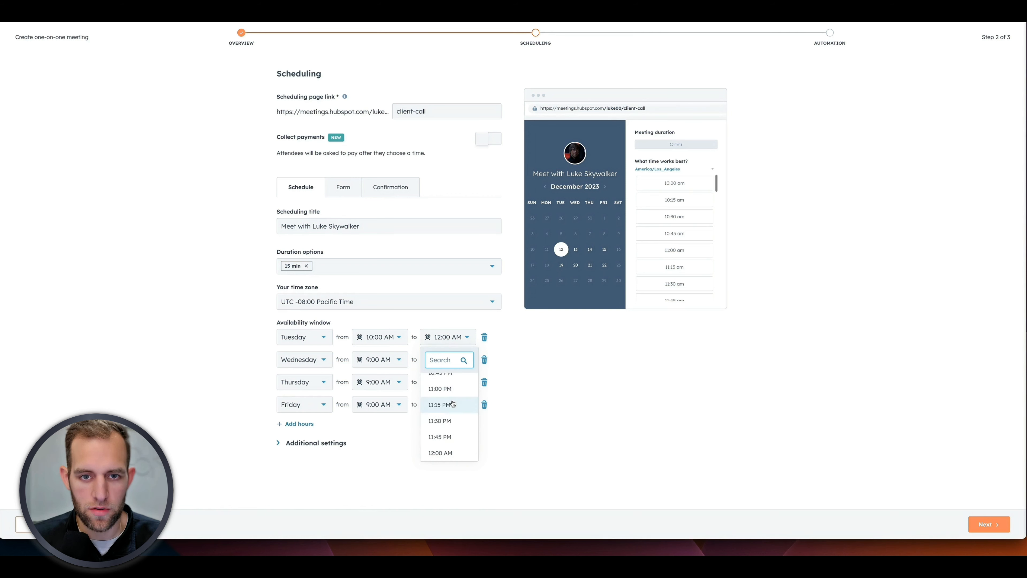
left_click(452, 404)
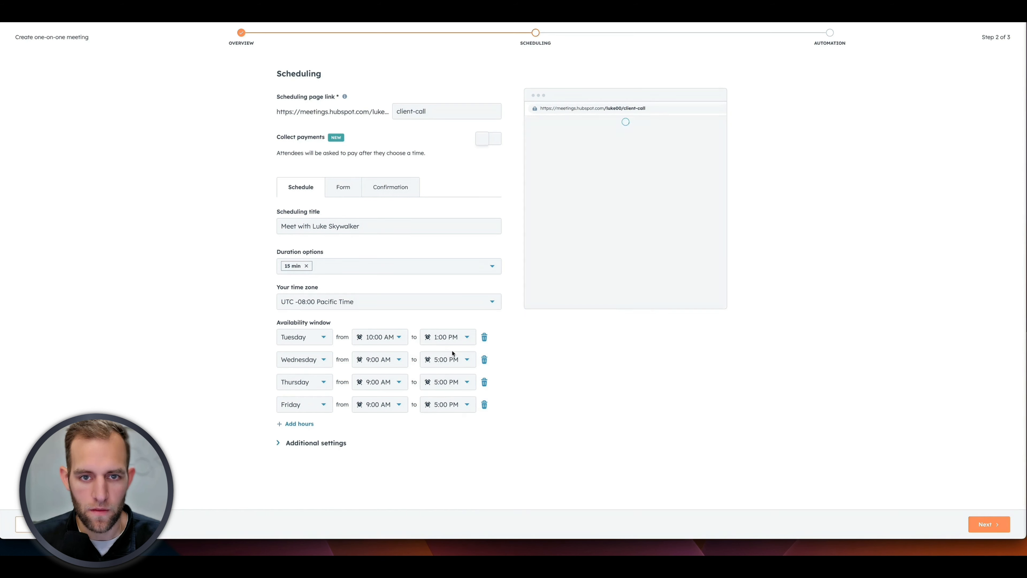
Set the end of the Tuesday availability window to 12:00 PM.
left_click(469, 339)
left_click(445, 389)
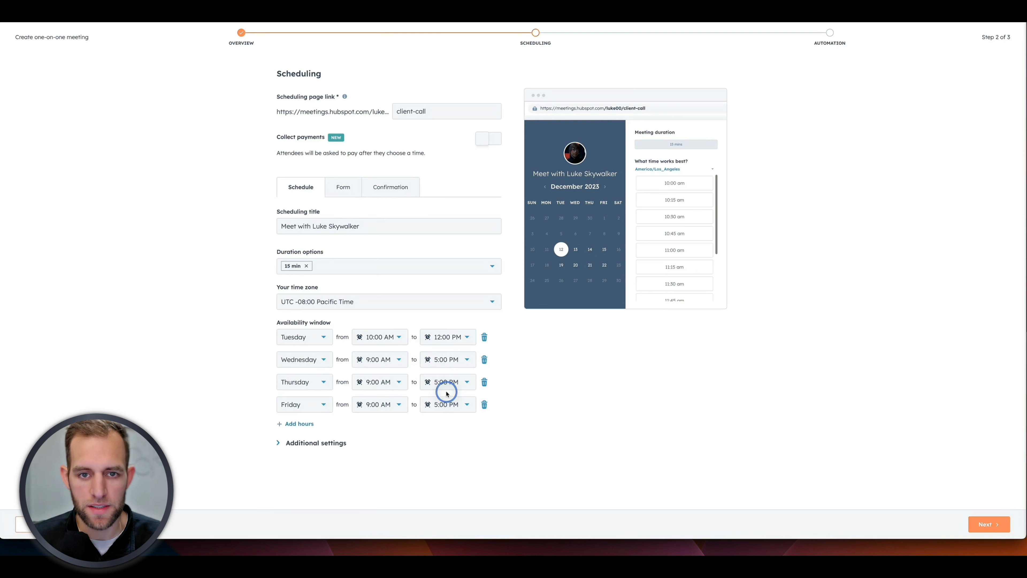
Change the Wednesday availability window into a second Tuesday window from 1:00 PM to 2:00 PM.
left_click(310, 359)
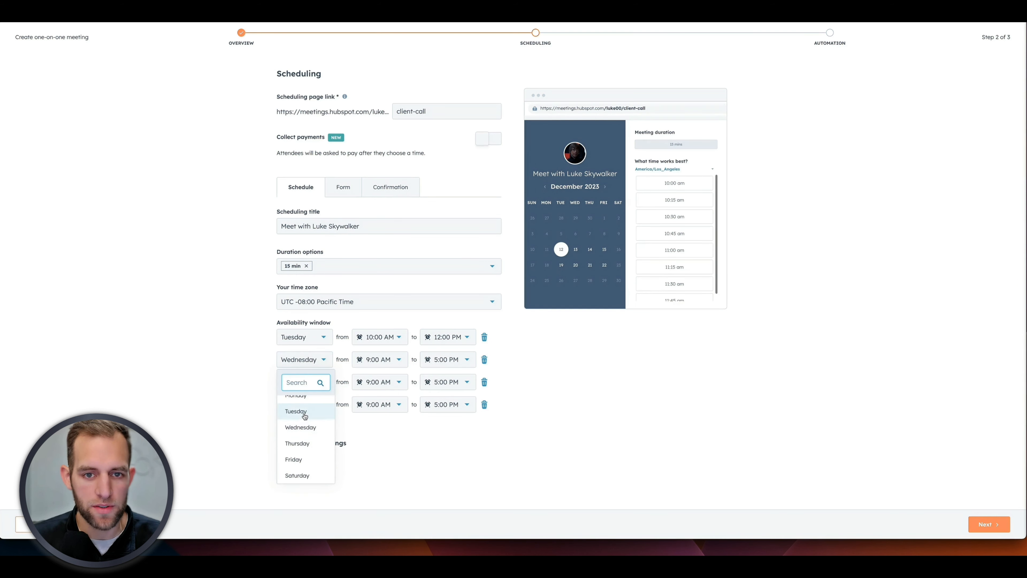
left_click(296, 411)
left_click(383, 359)
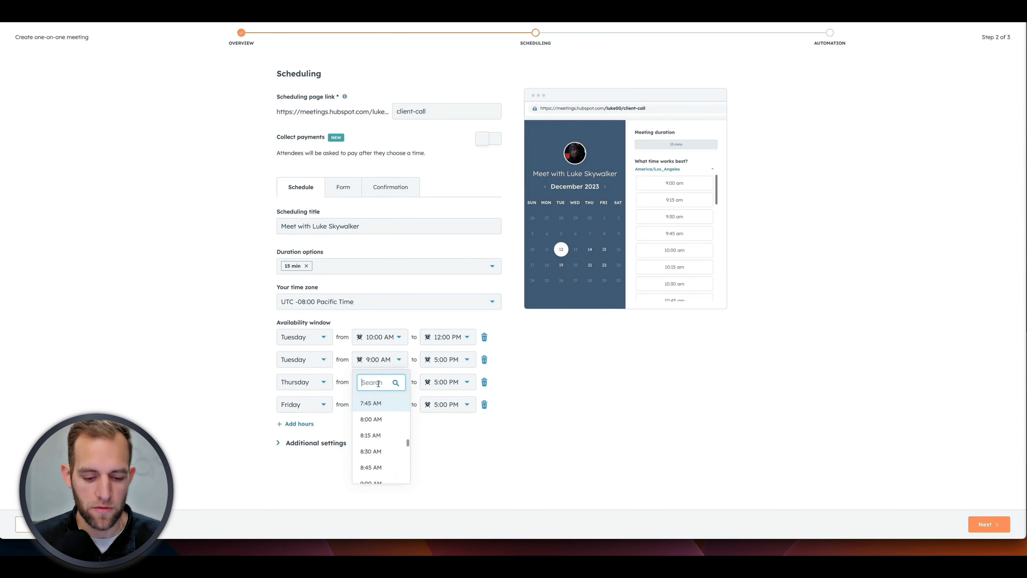
type("1")
scroll(380, 425, "down", 3)
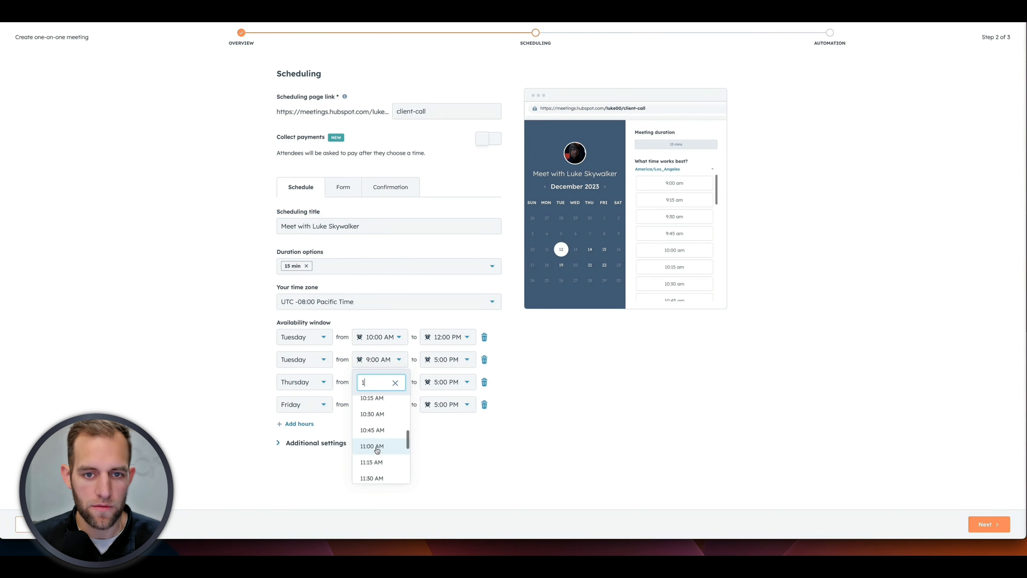
scroll(376, 450, "down", 2)
left_click(373, 448)
left_click(445, 360)
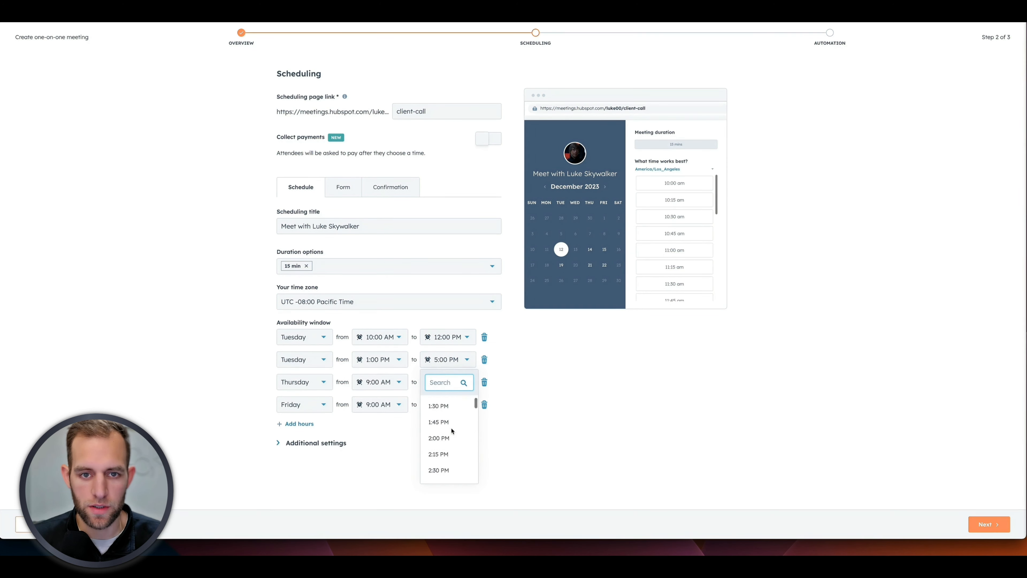
left_click(449, 437)
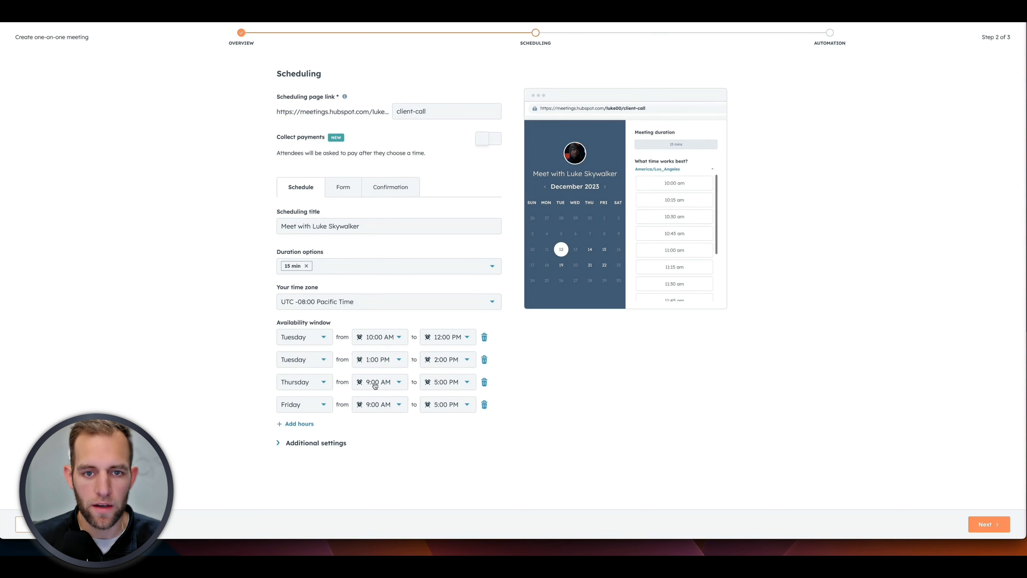
Set the Thursday availability window to start at 3:00 PM.
left_click(378, 404)
scroll(382, 457, "down", 10)
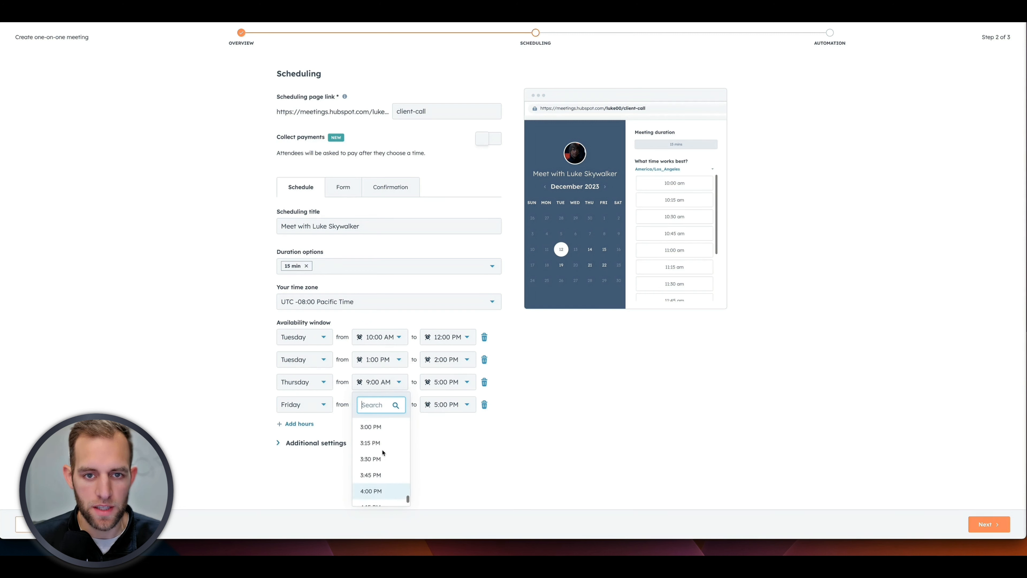
left_click(371, 426)
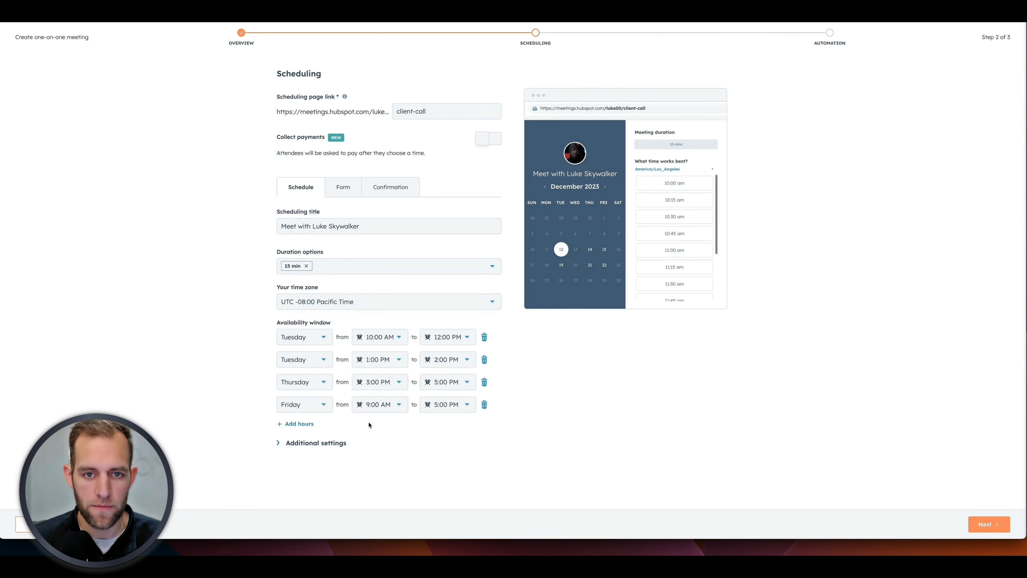
Delete the Friday availability window and add the Mobile phone number contact property to the booking form.
left_click(484, 404)
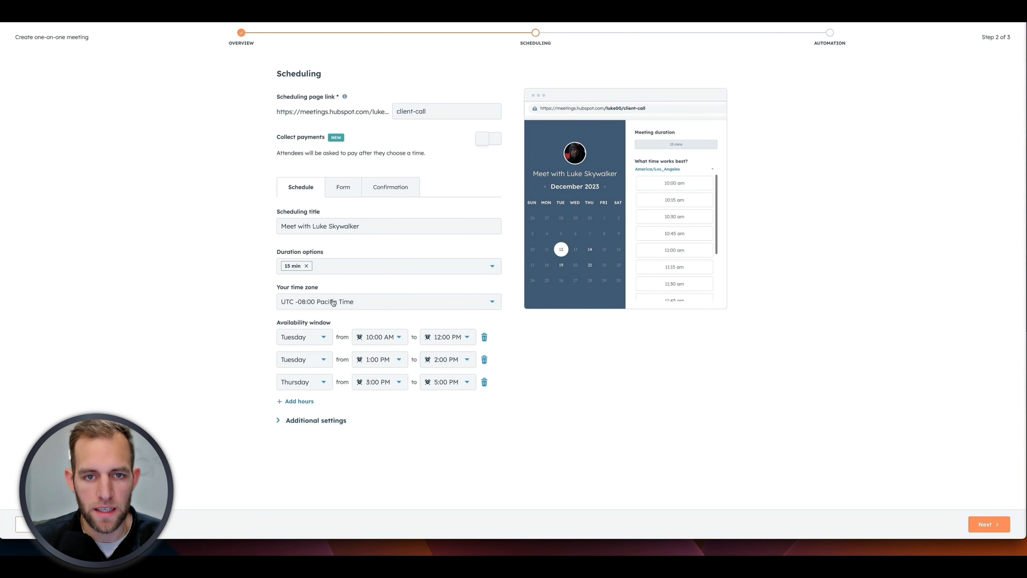
left_click(343, 187)
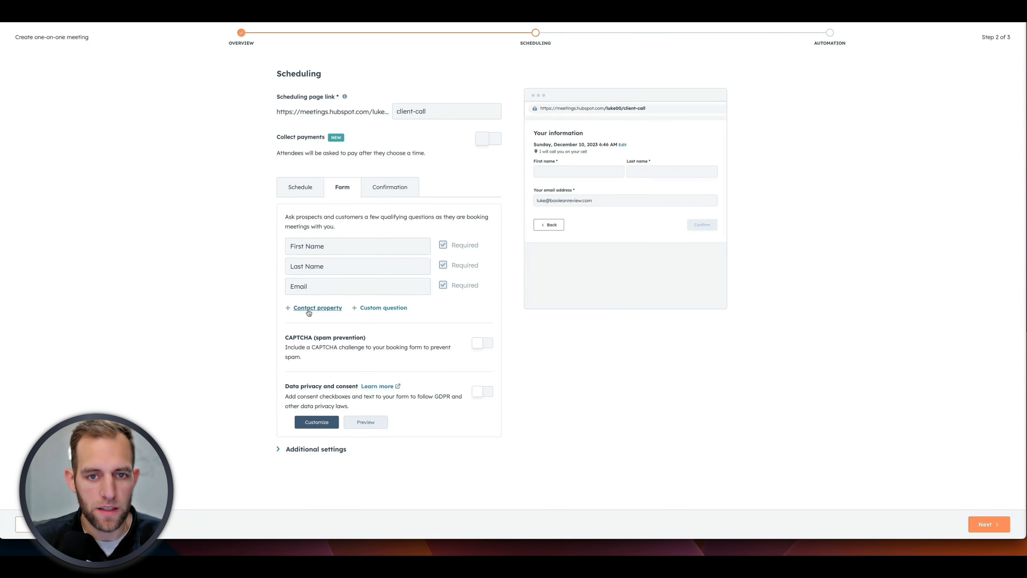
left_click(318, 308)
left_click(319, 326)
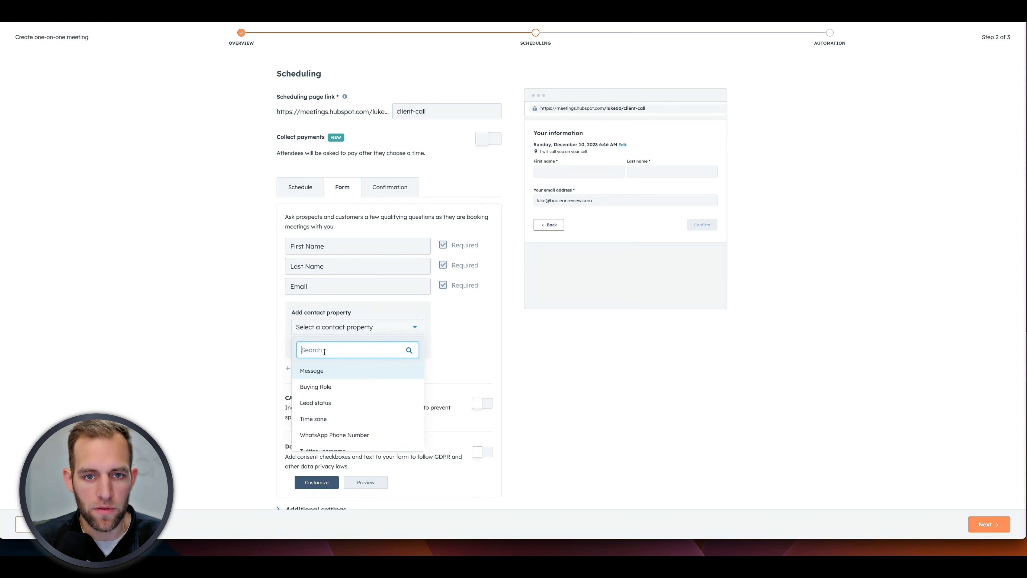
type("mob")
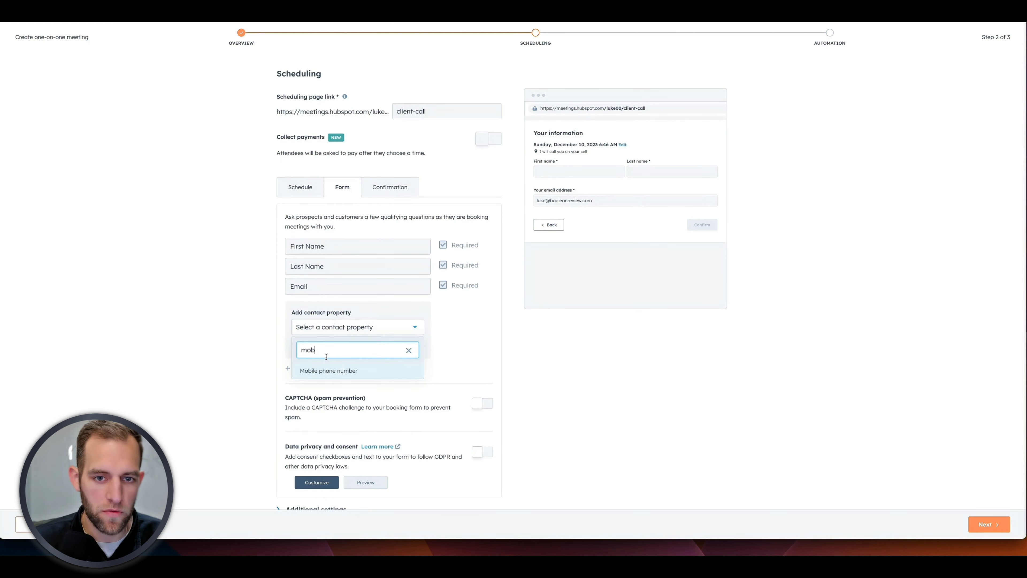
left_click(326, 371)
left_click(300, 343)
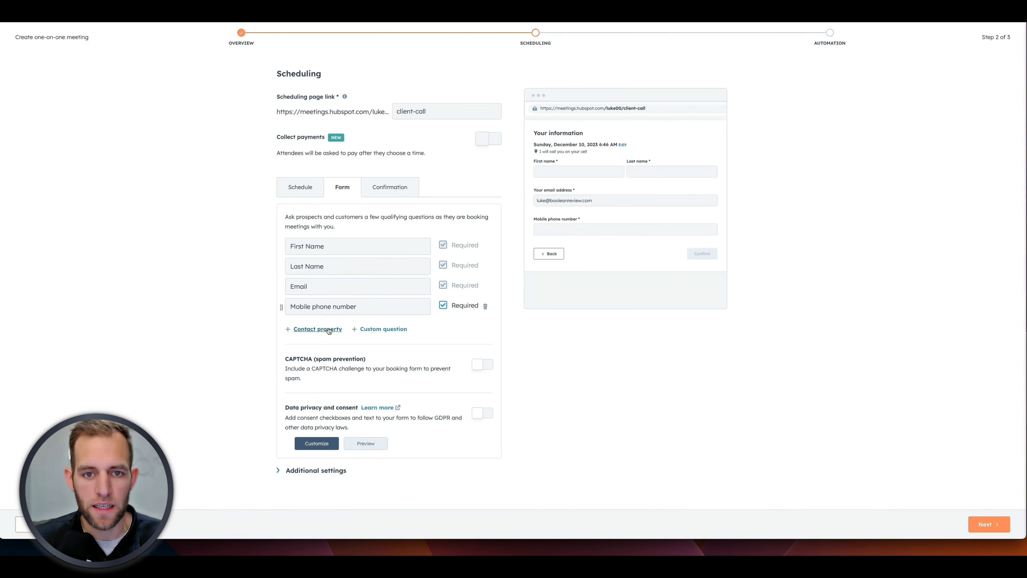
Add the custom question "What is this call regarding?" to the booking form.
left_click(383, 329)
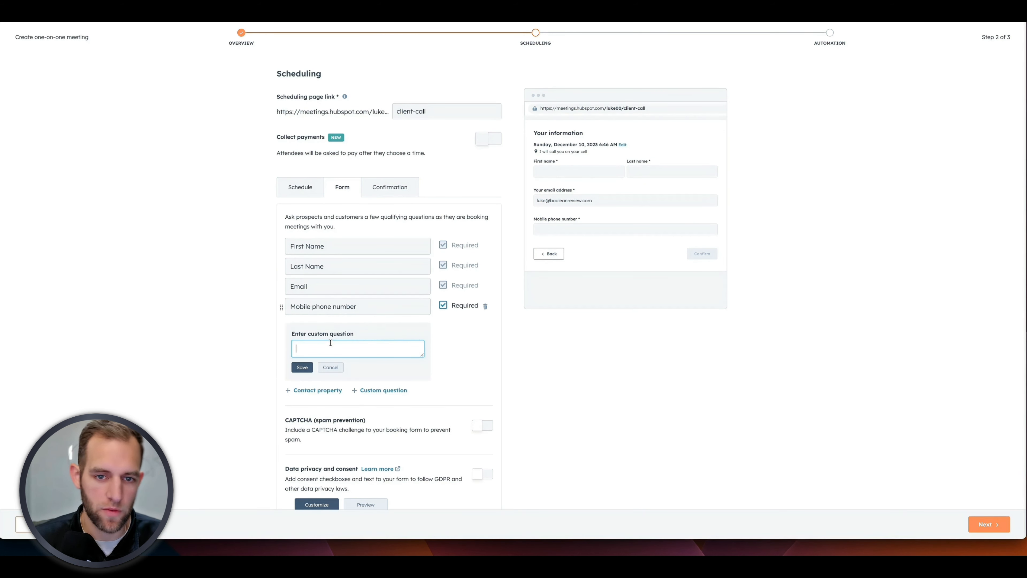
type("What is the")
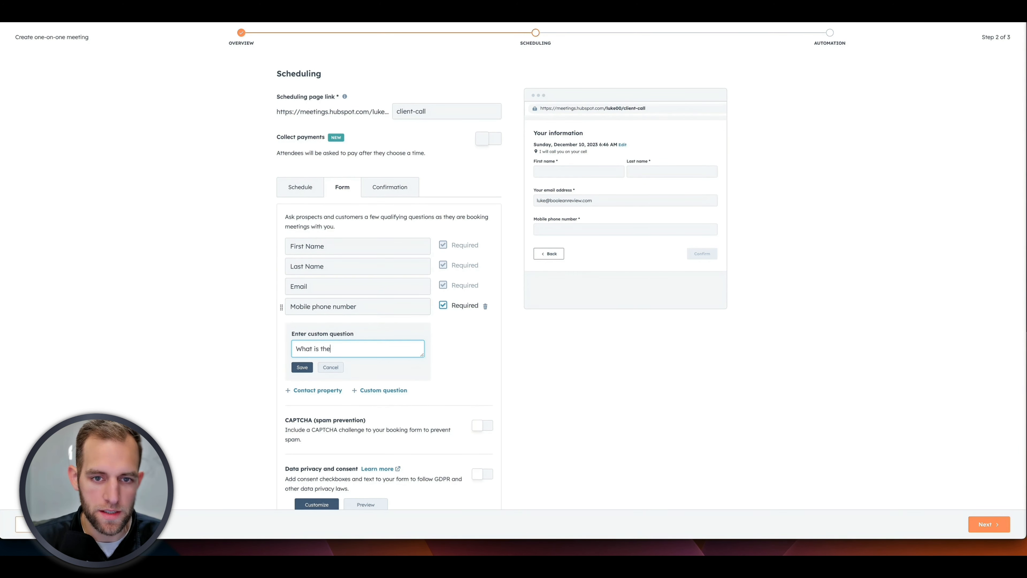
key("BackSpace")
type("is call rega")
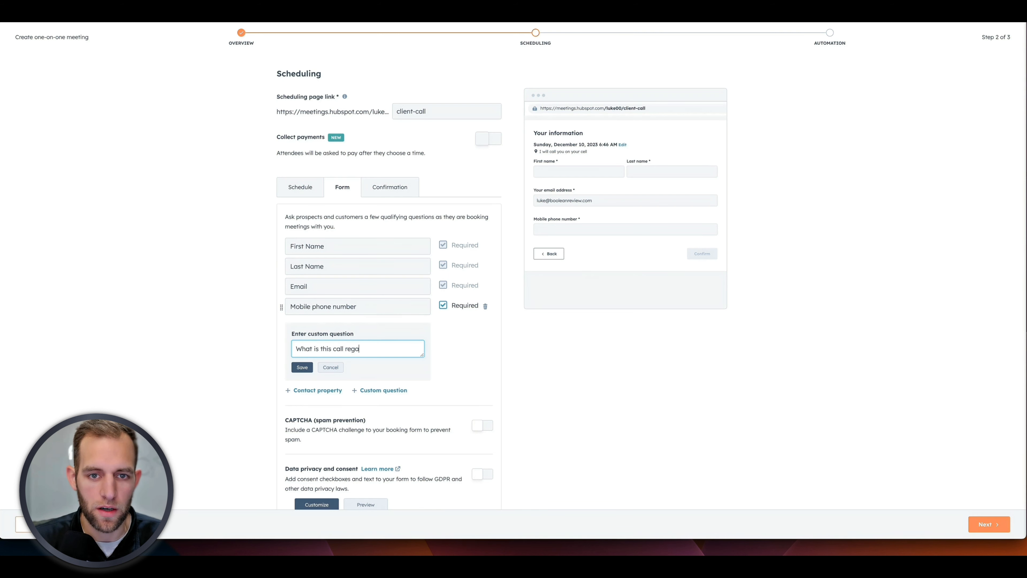
type("rding?")
key("Return")
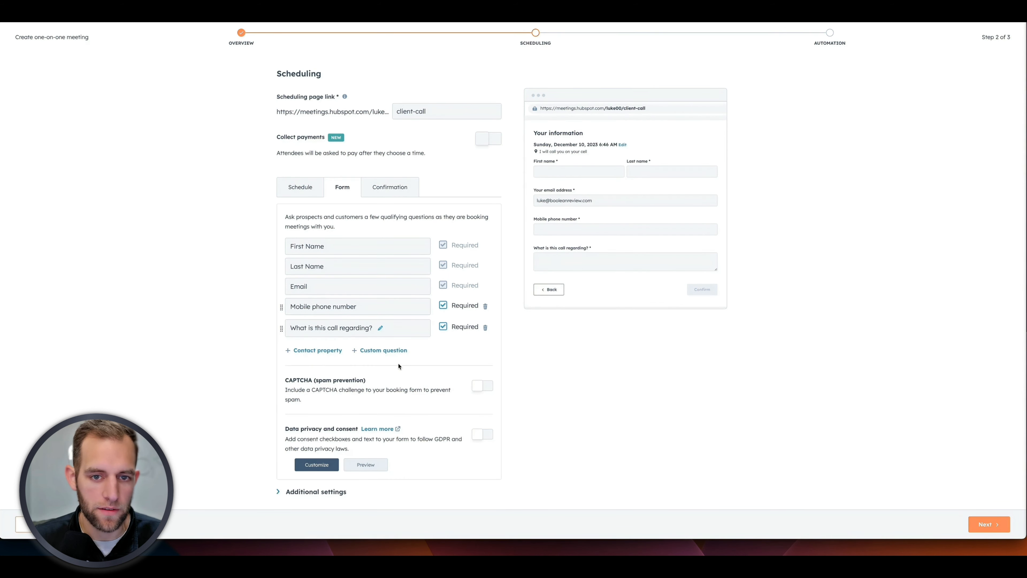
Enable data privacy and consent to inspect its text in the form preview, and disable it again.
scroll(398, 366, "down", 1)
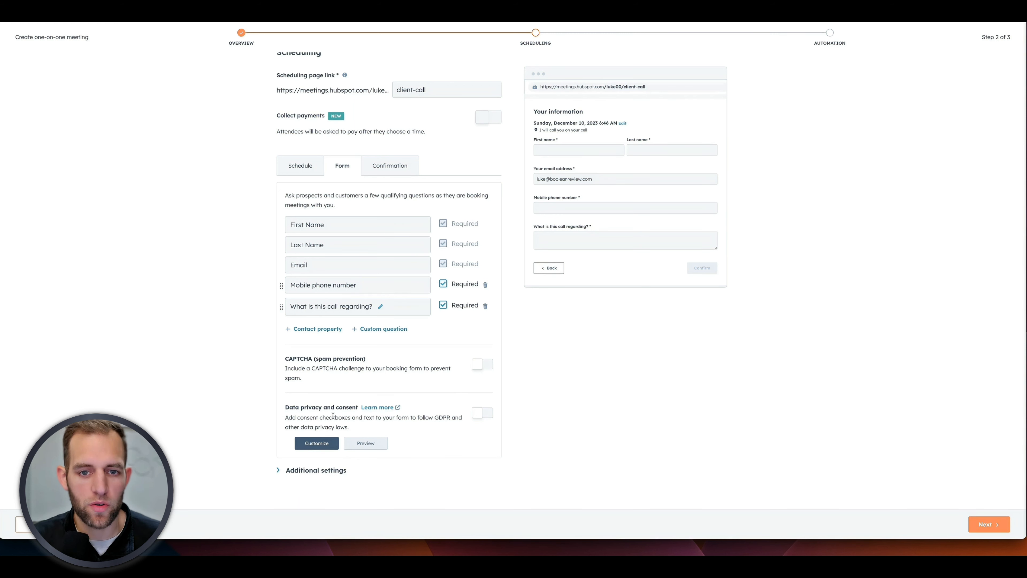
left_click(478, 413)
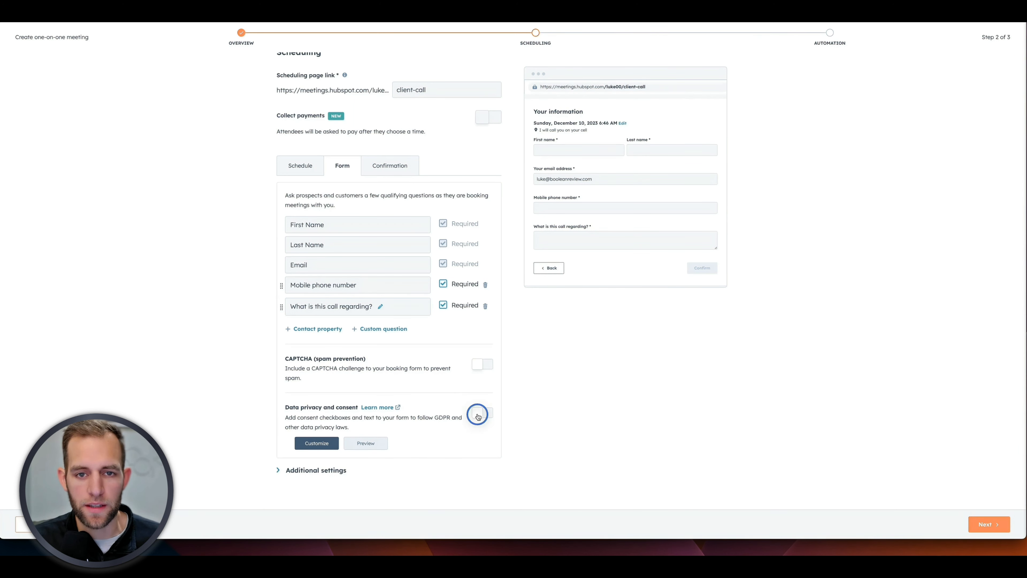
scroll(594, 225, "down", 3)
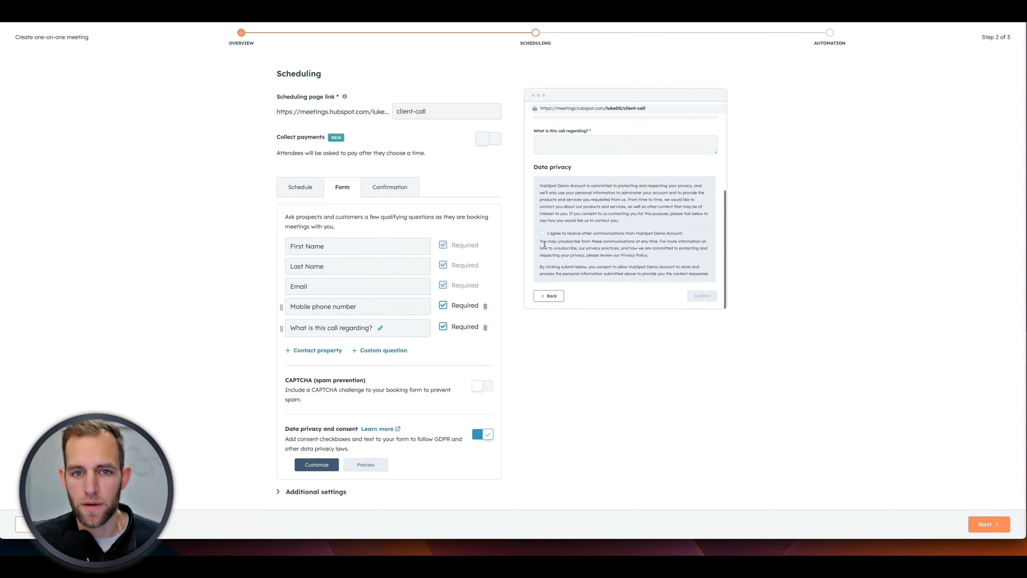
left_click(483, 435)
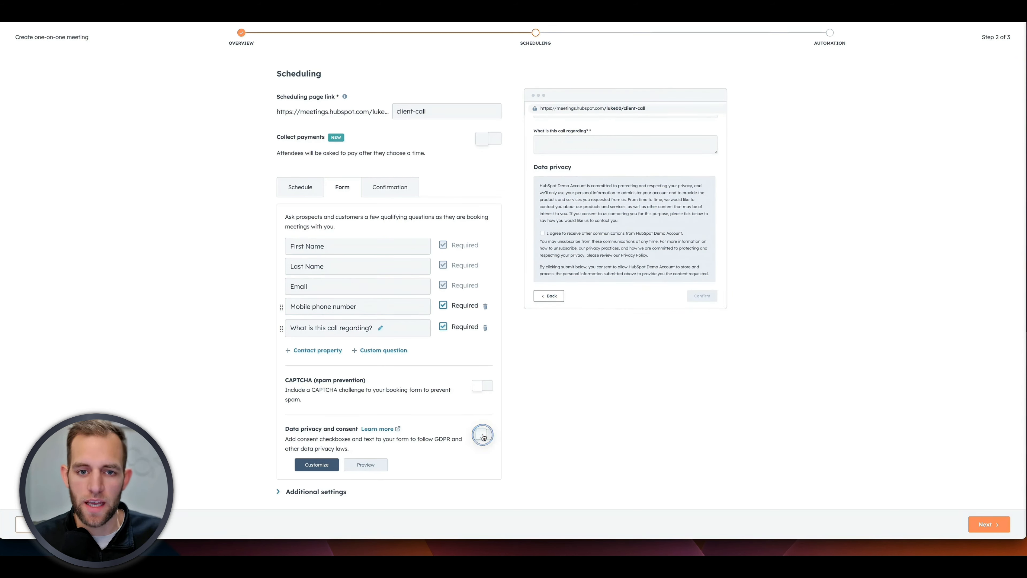
Review the form's additional settings for pre-populating and auto-submitting, and the confirmation page options.
left_click(297, 492)
scroll(309, 485, "down", 3)
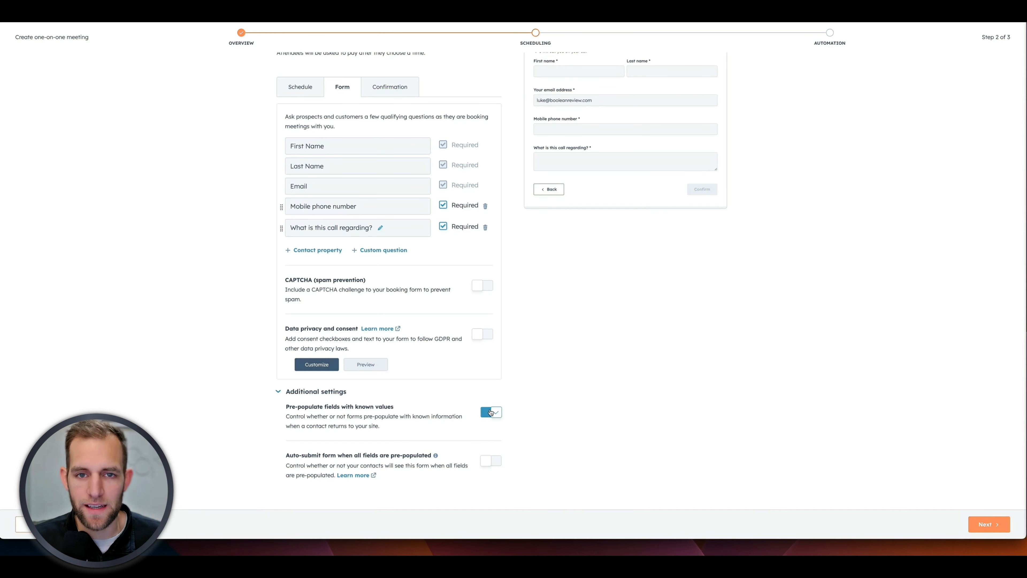
scroll(491, 413, "up", 1)
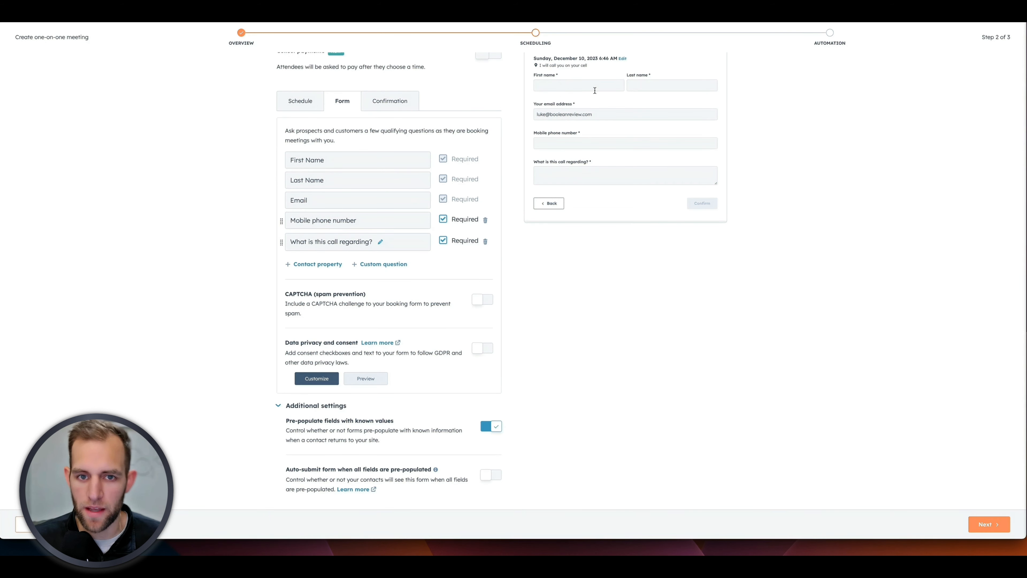
scroll(501, 393, "down", 1)
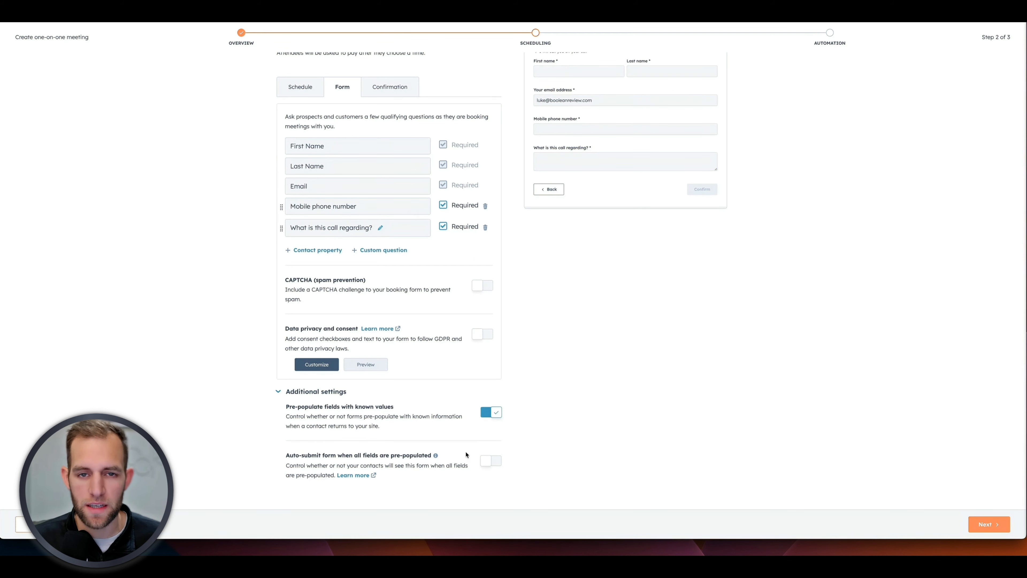
scroll(469, 447, "up", 5)
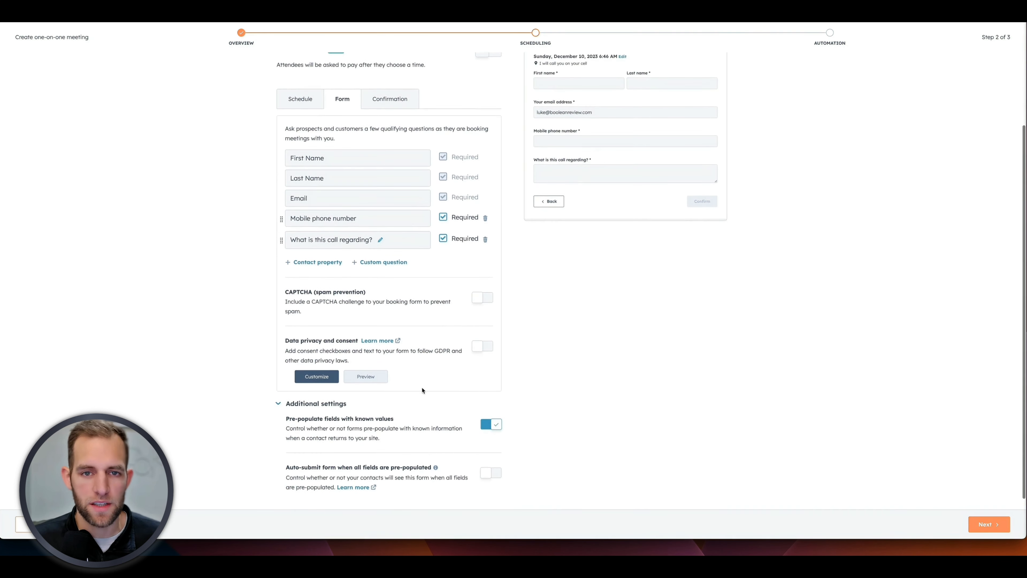
left_click(372, 185)
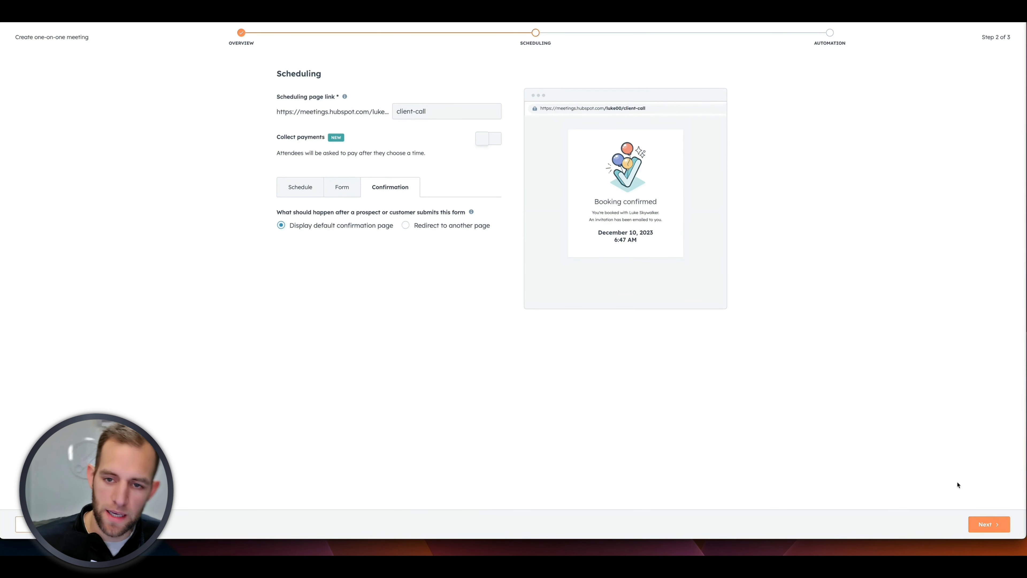
left_click(292, 187)
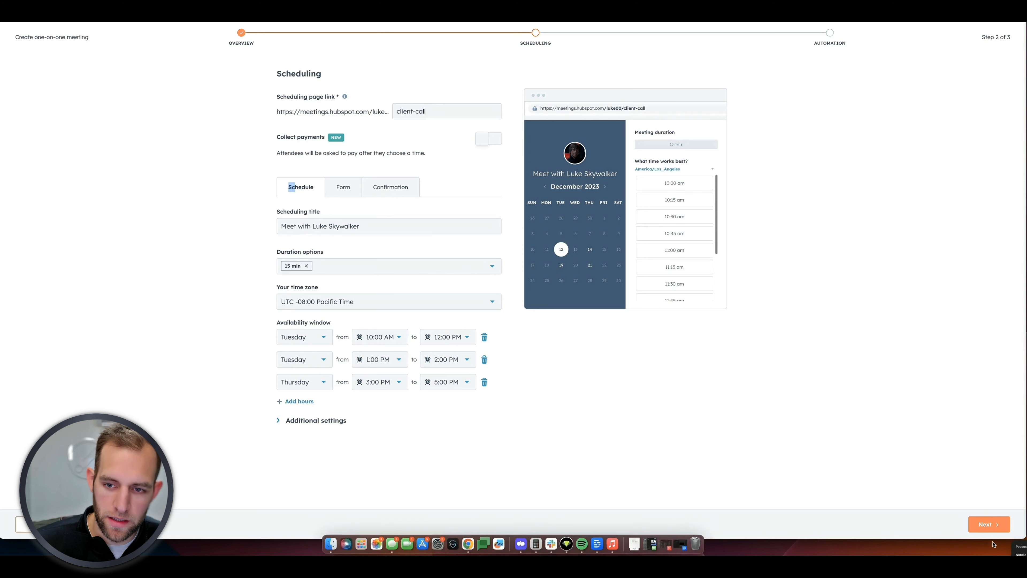
Enable pre-meeting reminder emails in the automation stage and add a second reminder set to 1 day before the meeting.
left_click(986, 524)
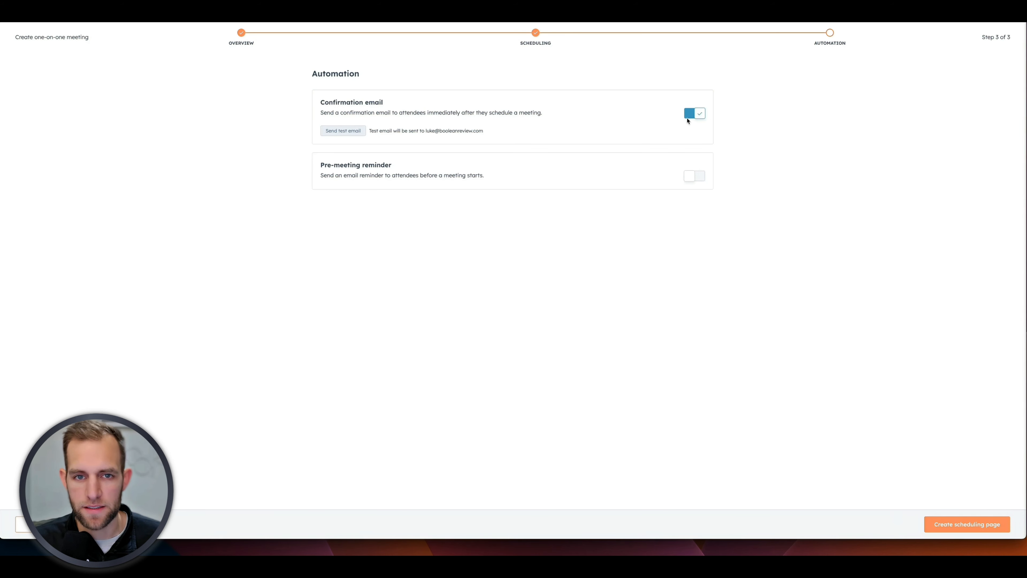
left_click(695, 176)
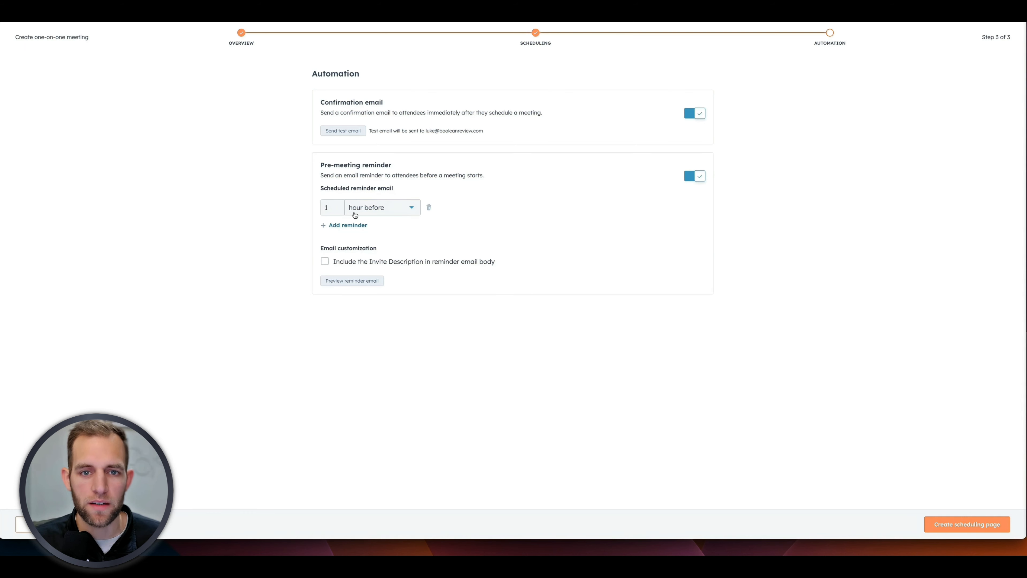
left_click(337, 225)
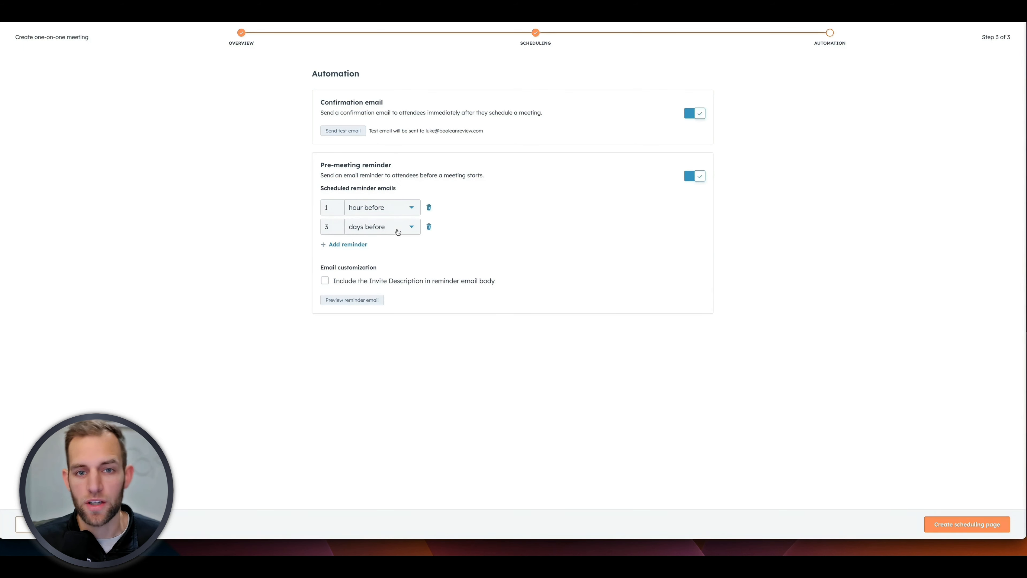
left_click(368, 226)
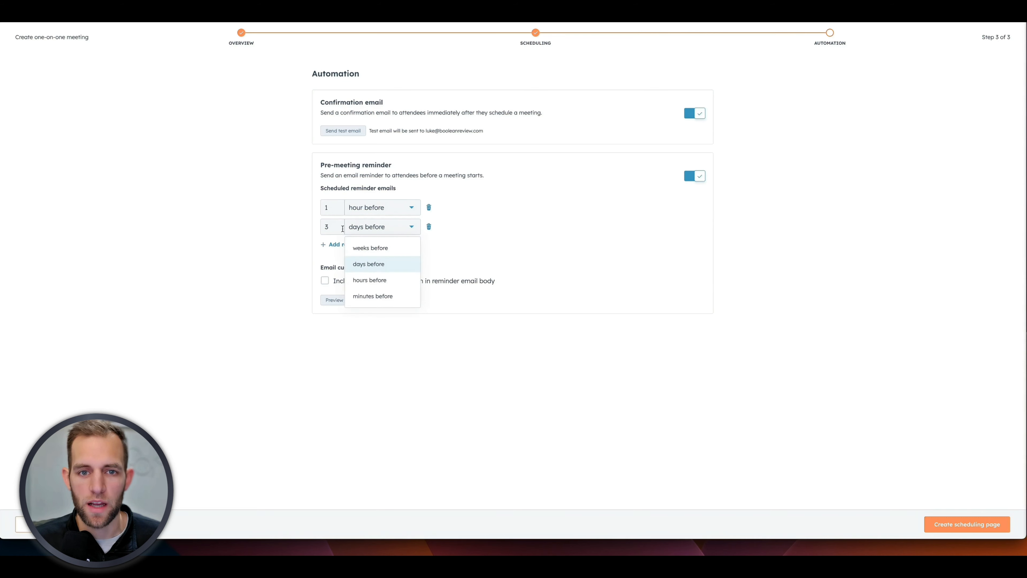
left_click(331, 229)
key("BackSpace")
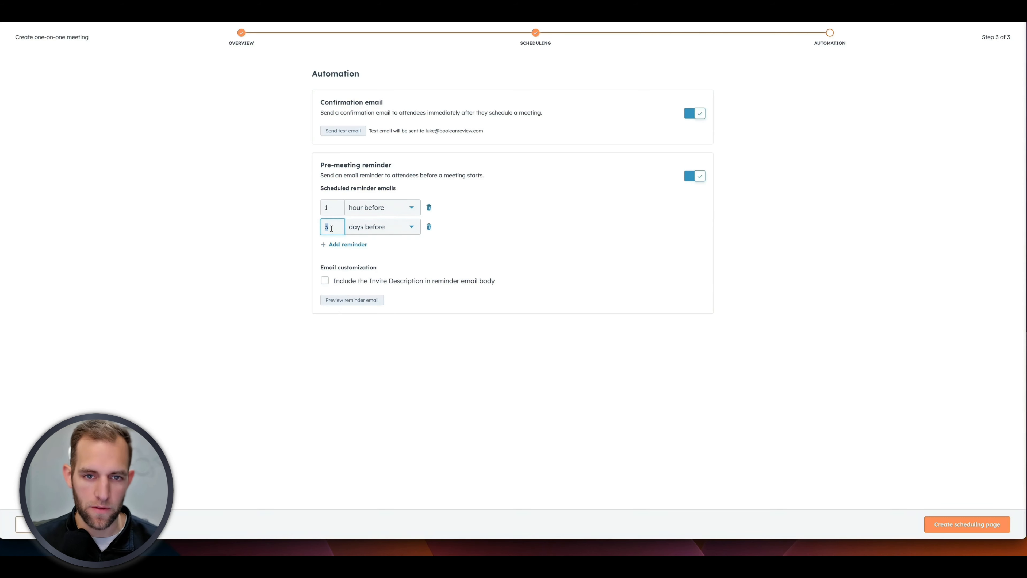
type("1")
left_click(242, 266)
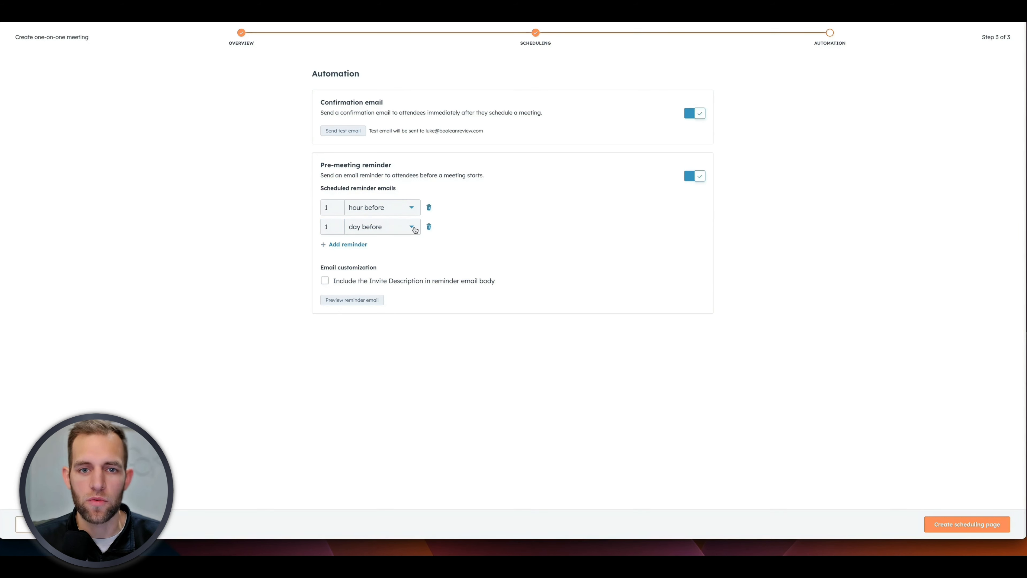
Set the first reminder email to be sent 30 minutes before the meeting.
left_click(328, 207)
left_click(363, 207)
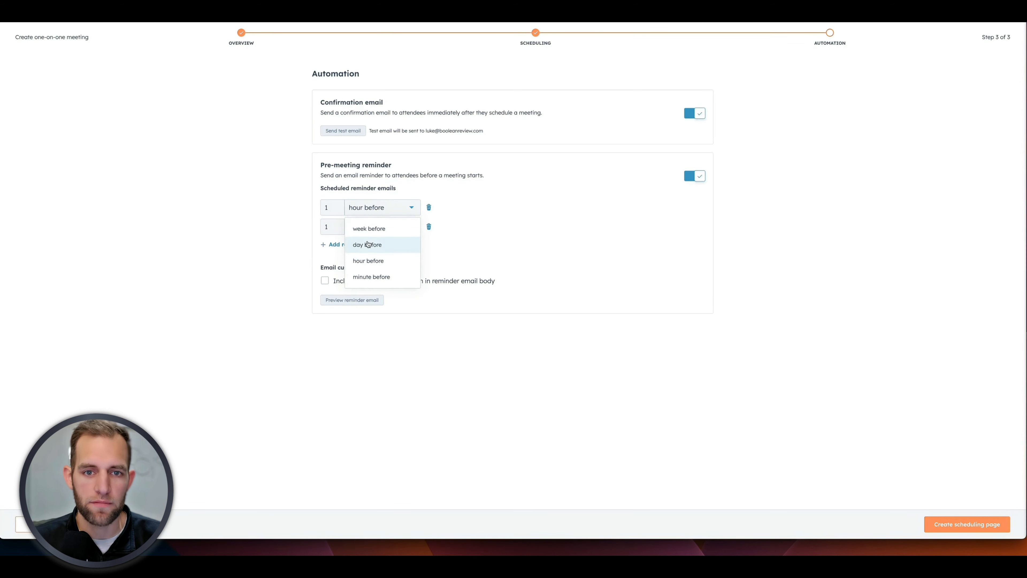
left_click(366, 276)
left_click(321, 207)
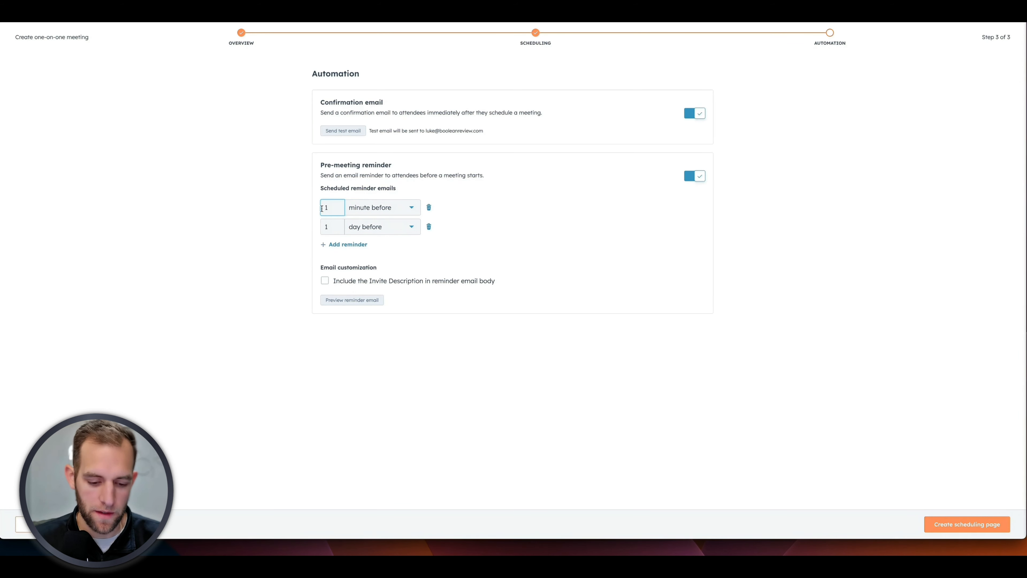
type("30")
left_click(299, 225)
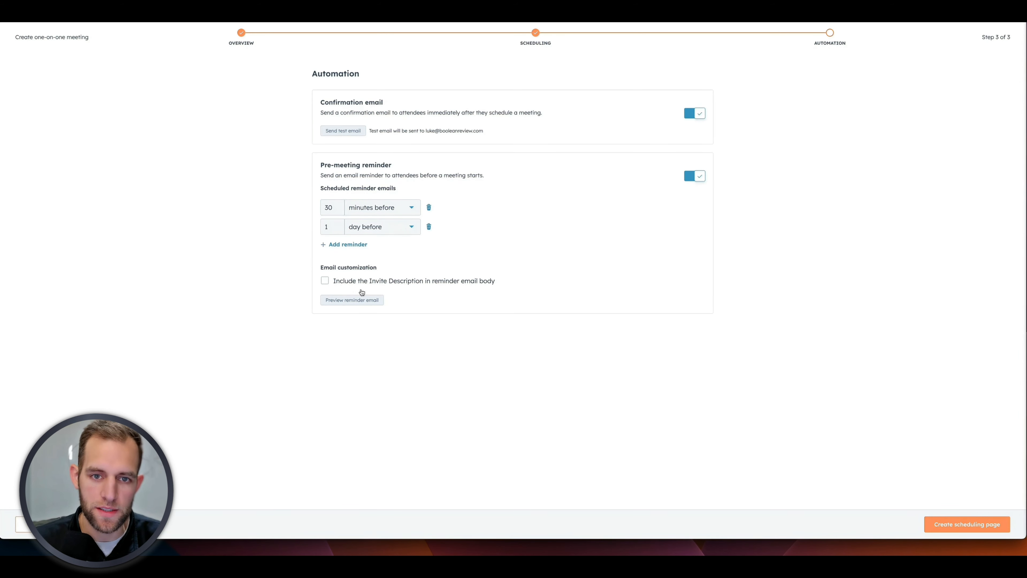
Include the invite description in the reminder email body and preview the reminder email.
left_click(325, 281)
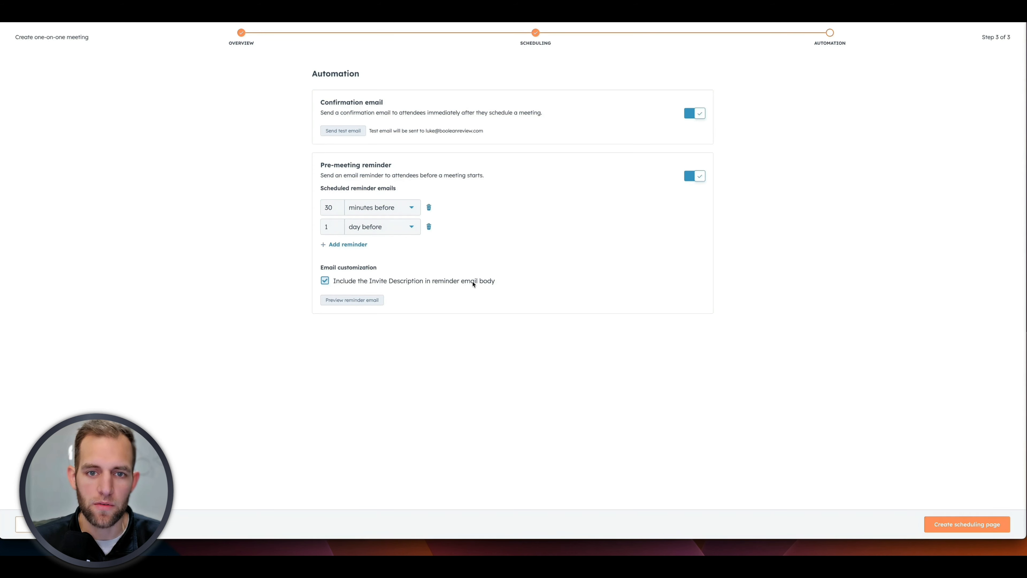
left_click(365, 299)
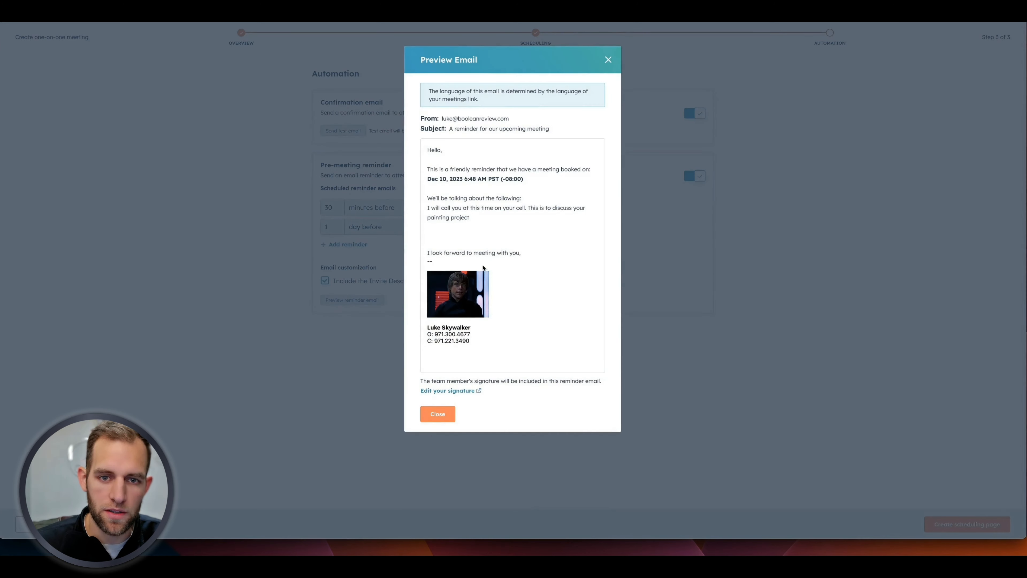
mouse_move(429, 170)
left_mouse_down()
mouse_move(551, 213)
mouse_move(553, 225)
left_mouse_up()
left_click(438, 414)
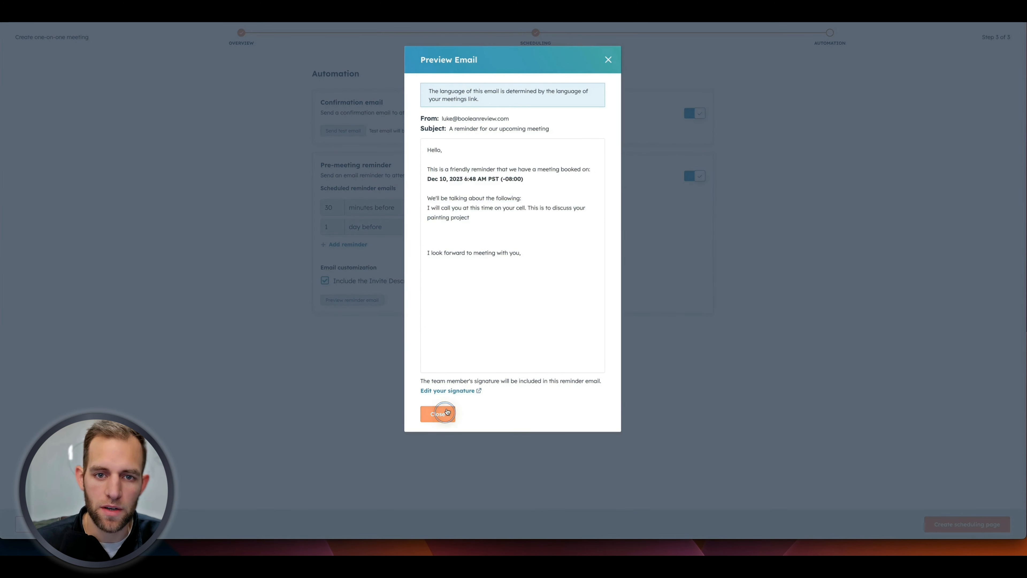
Create the scheduling page for the 15-minute client call.
left_click(970, 524)
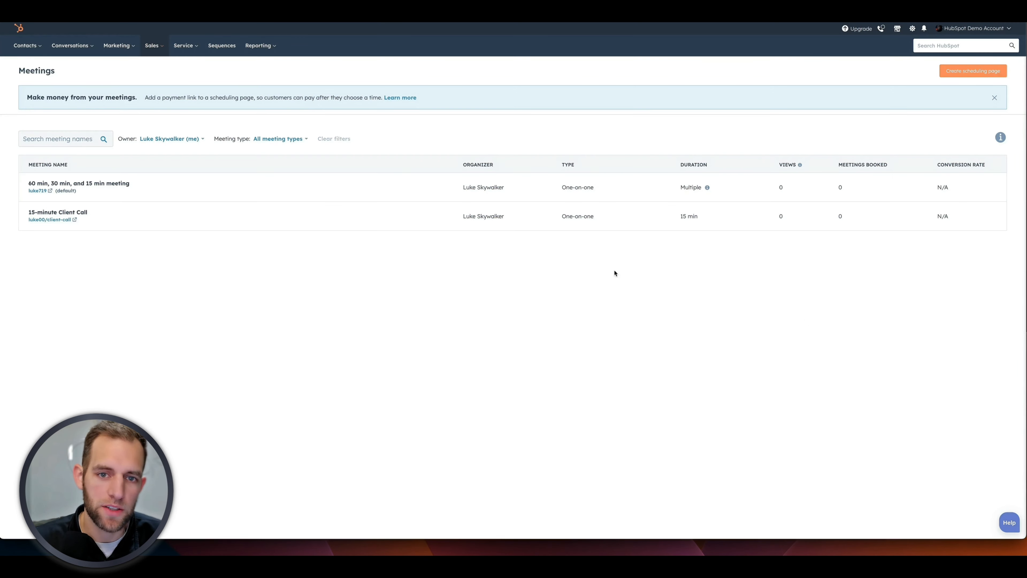
mouse_move(61, 227)
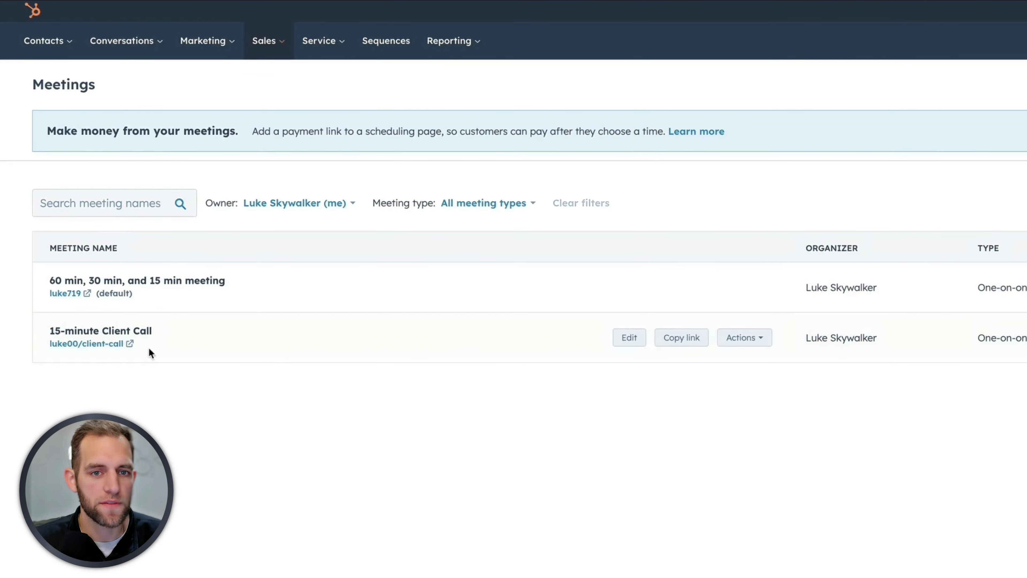